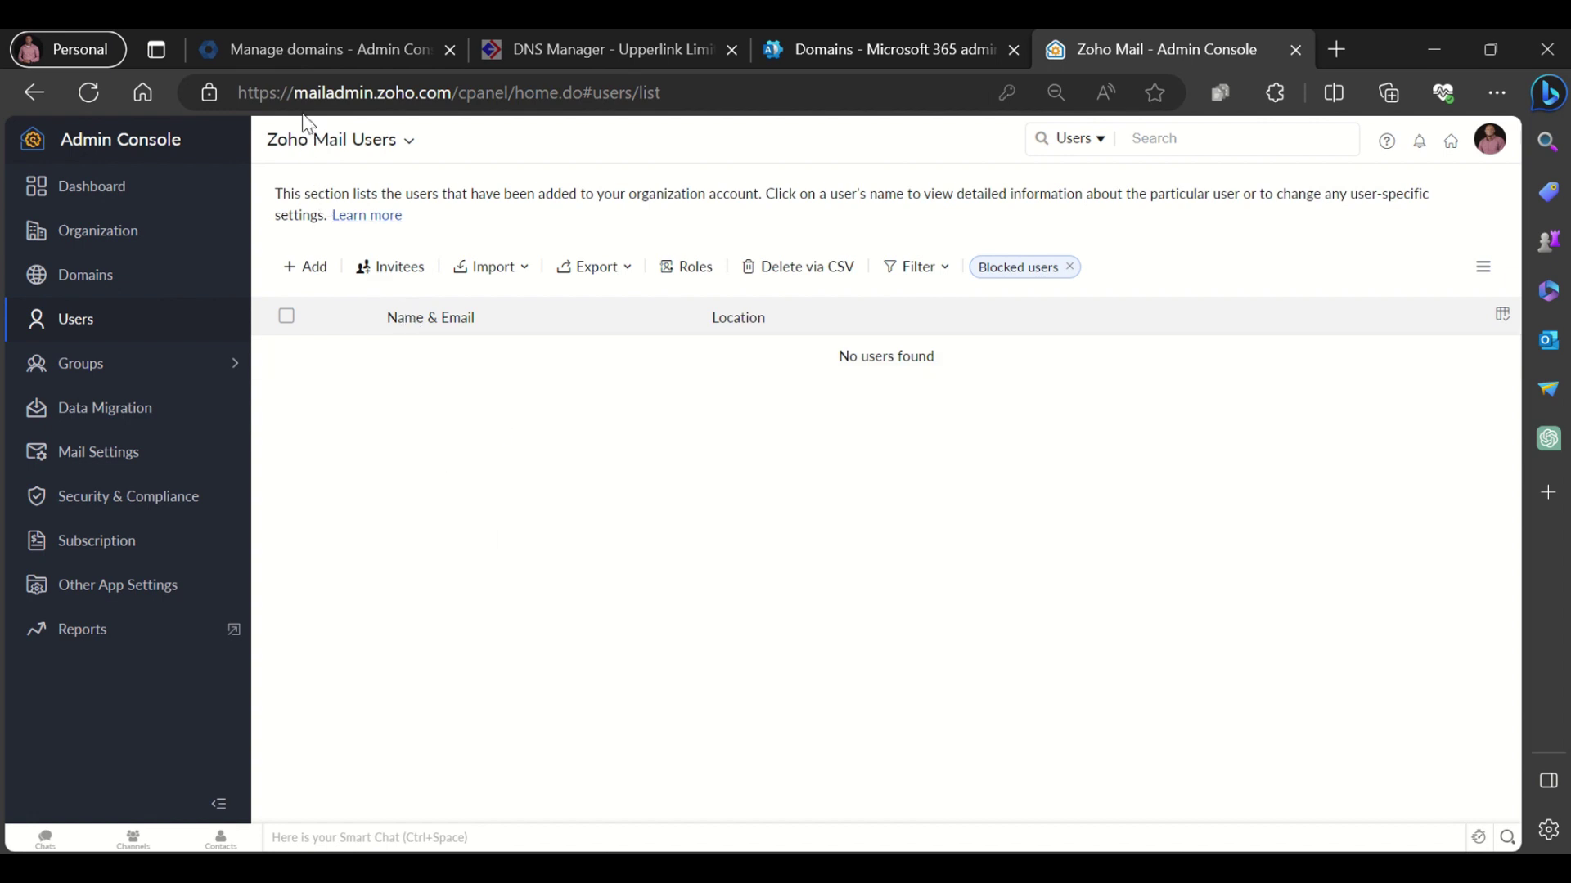
Step: Highlight the admin console web address and its domain name, then clear the selection
drag(293, 93, 448, 95)
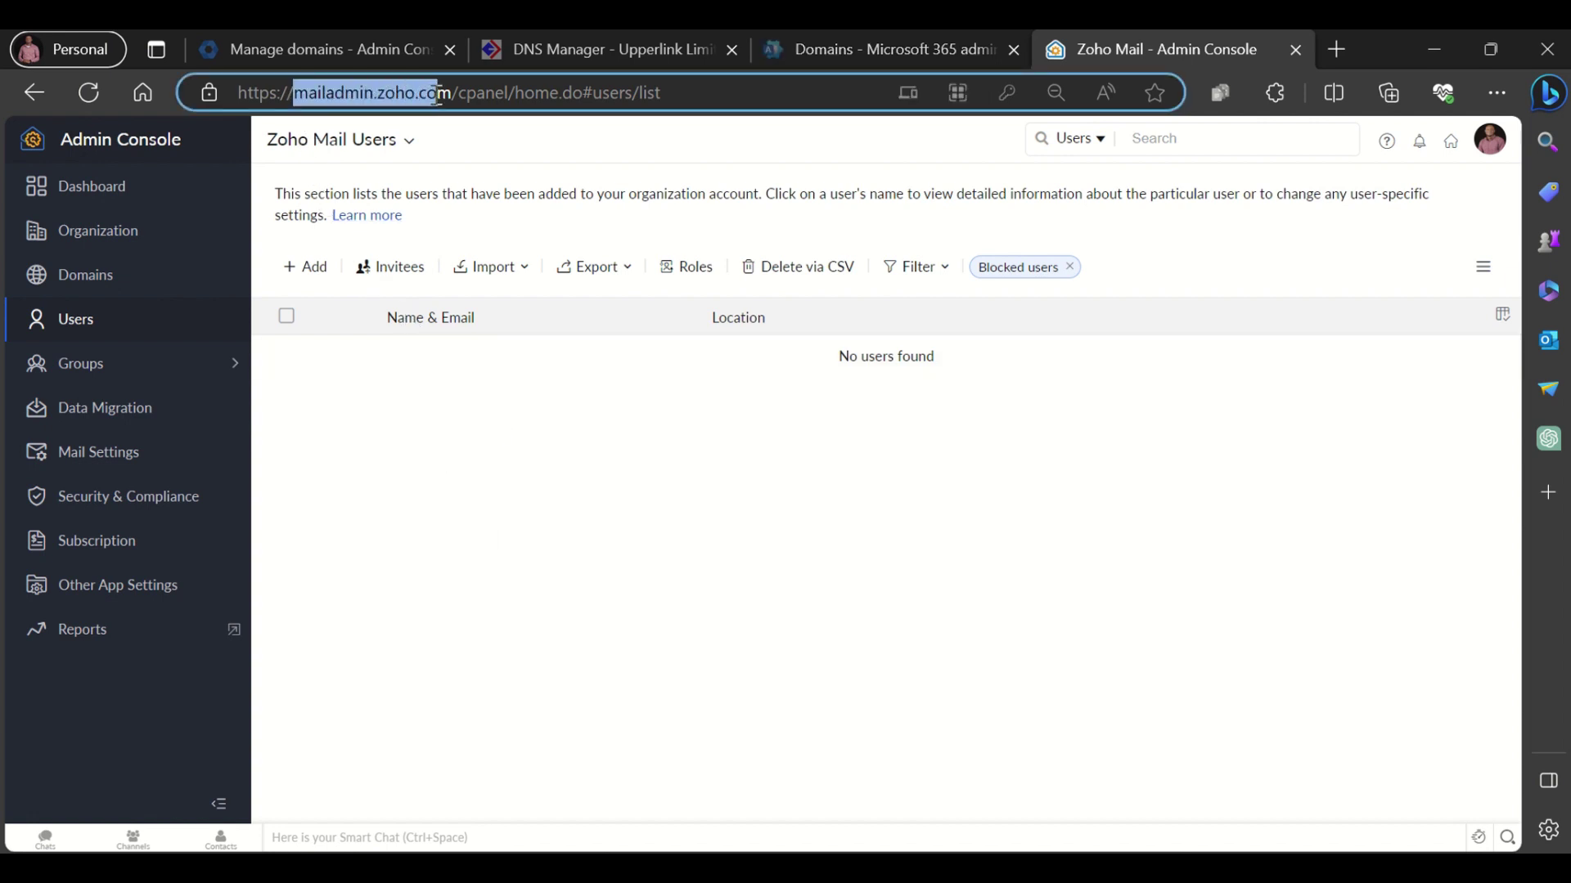
double_click(442, 94)
click(381, 424)
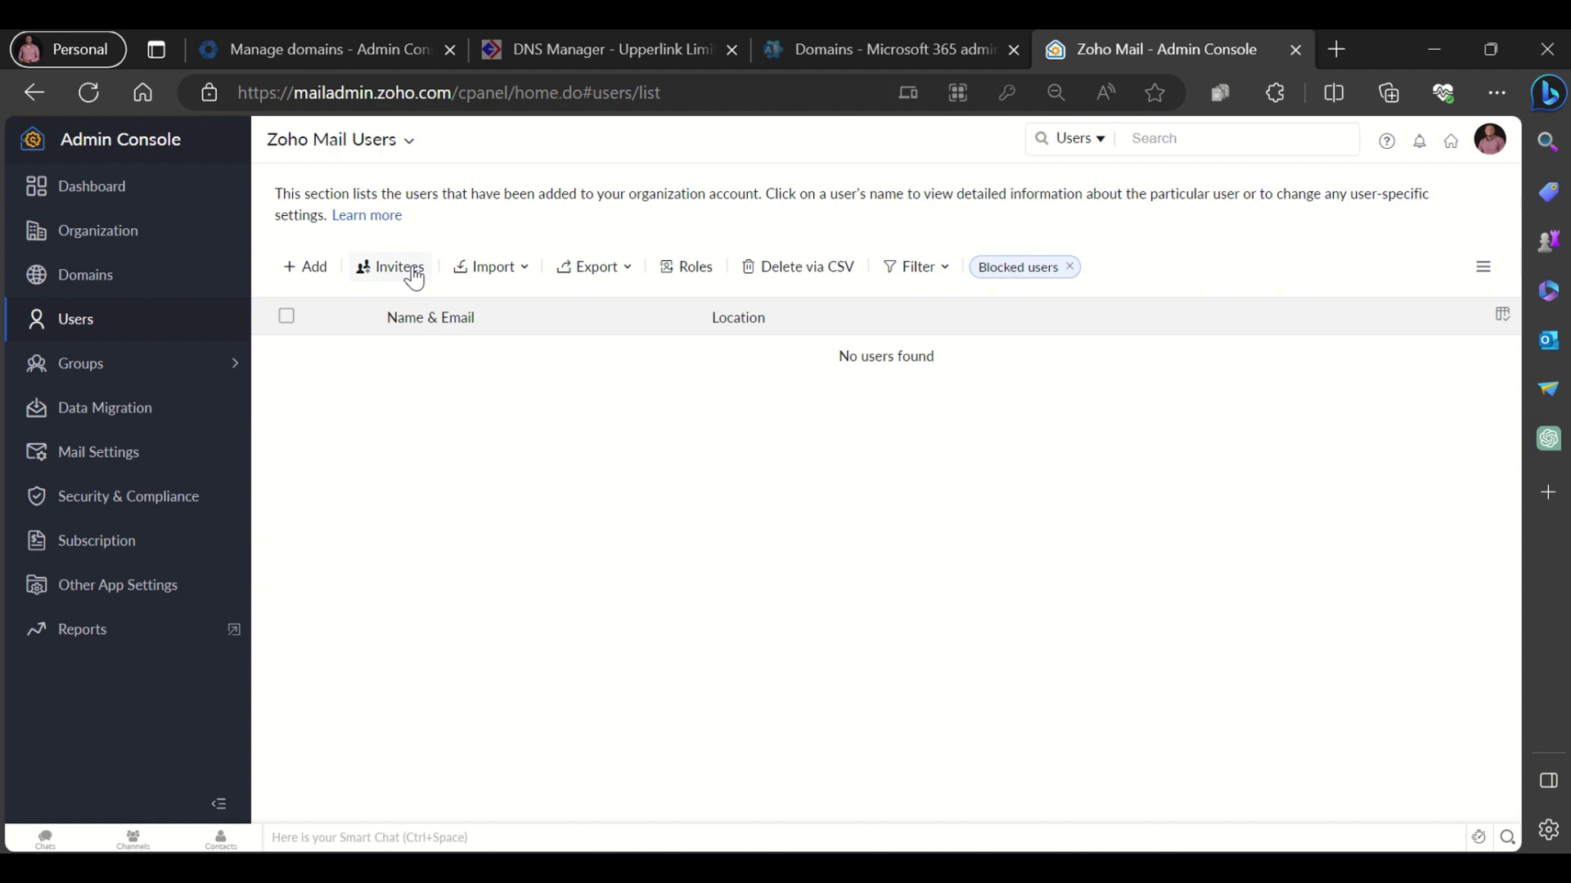
click(530, 268)
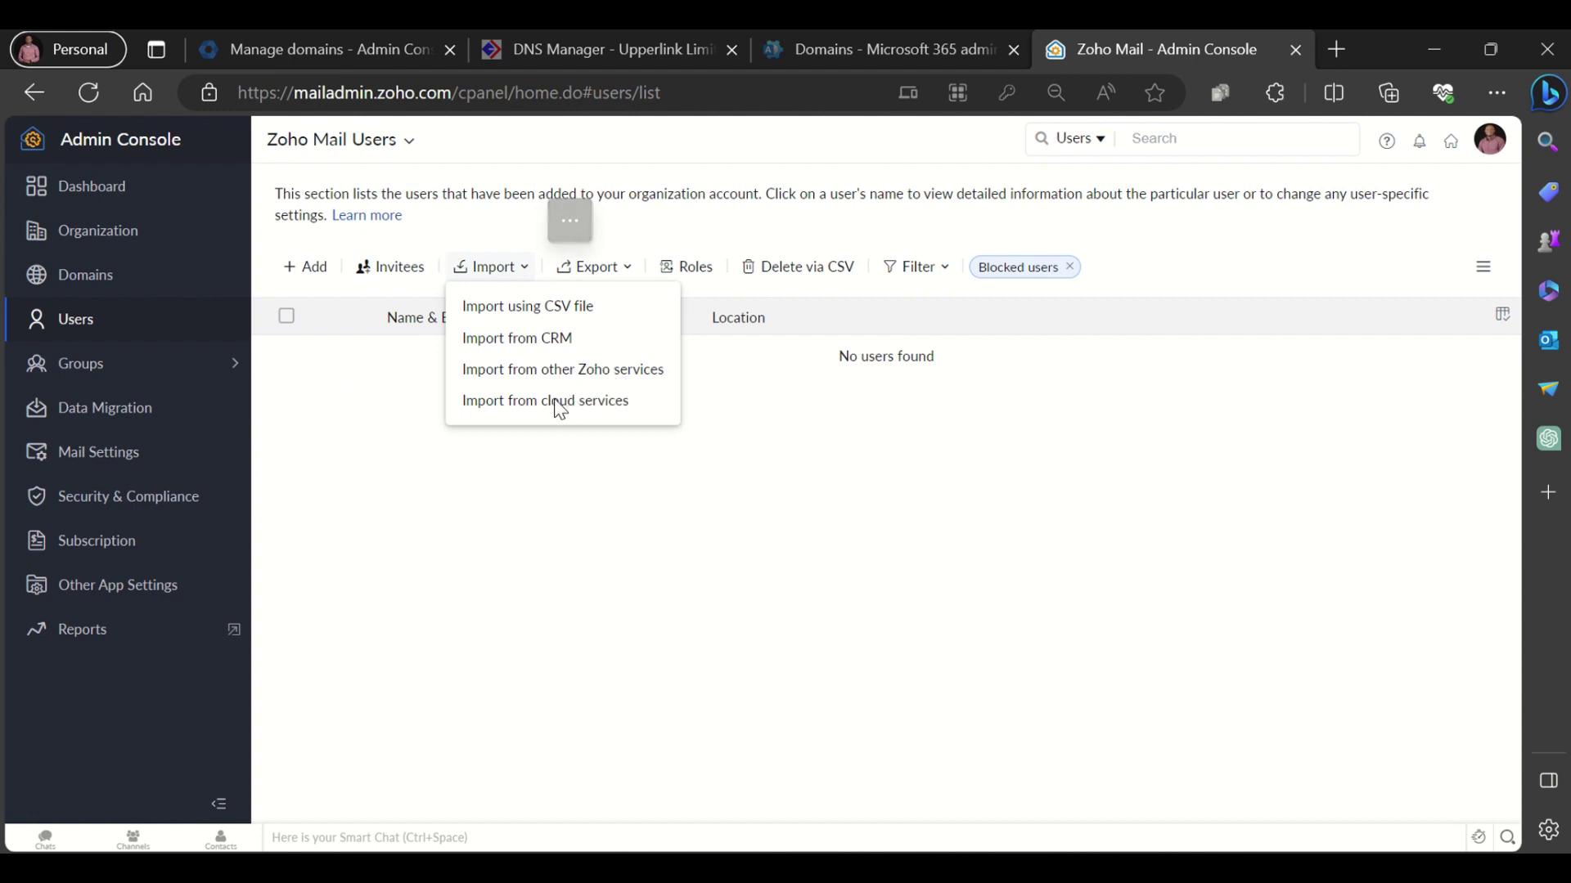
click(747, 502)
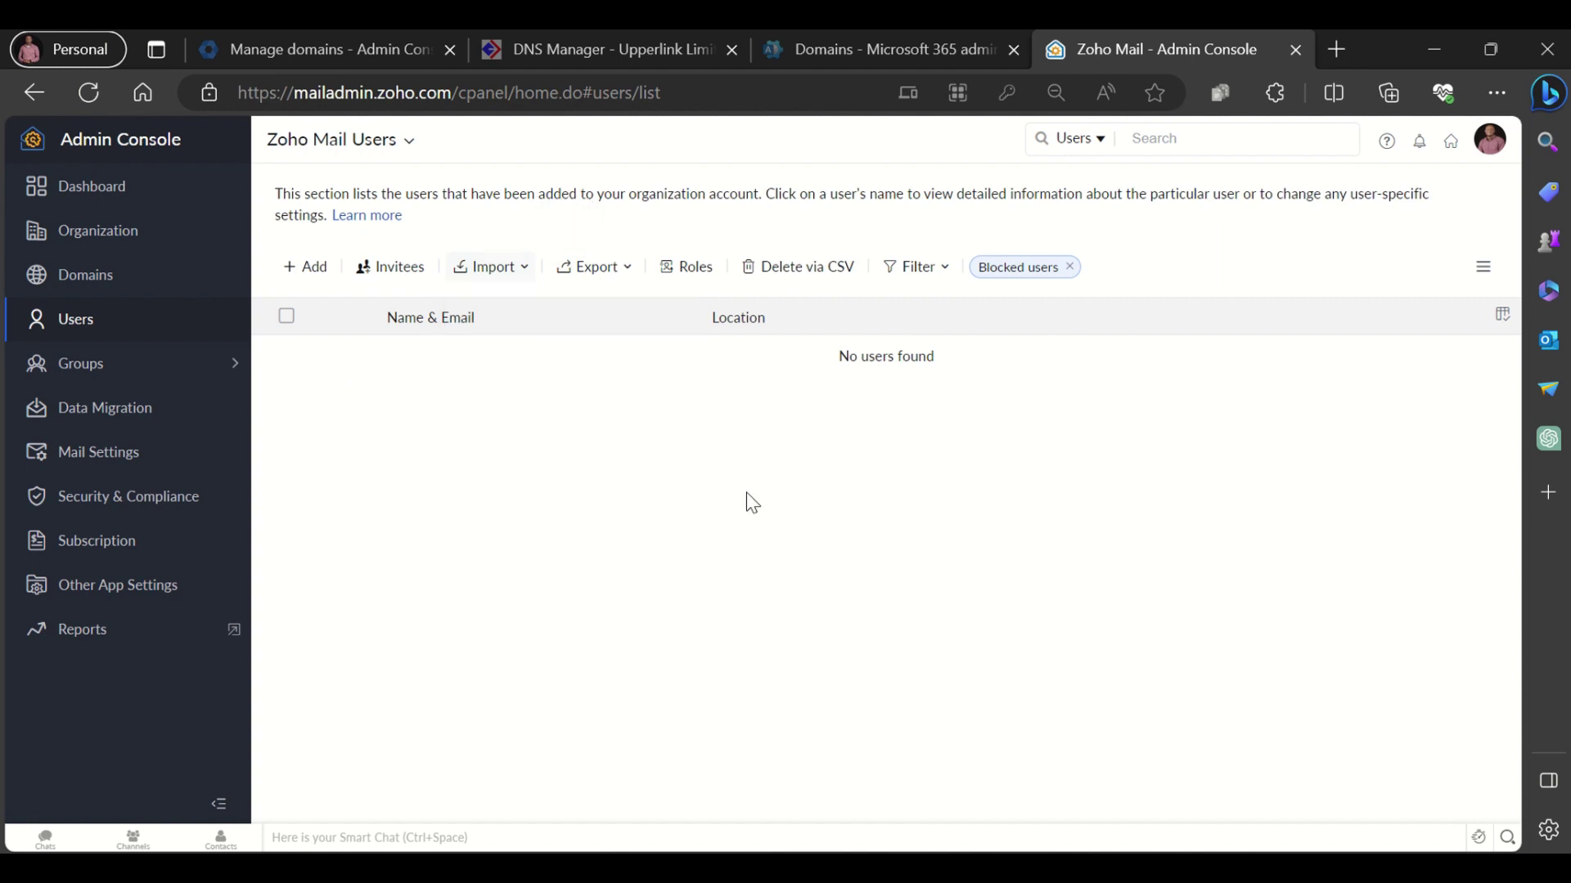
click(618, 270)
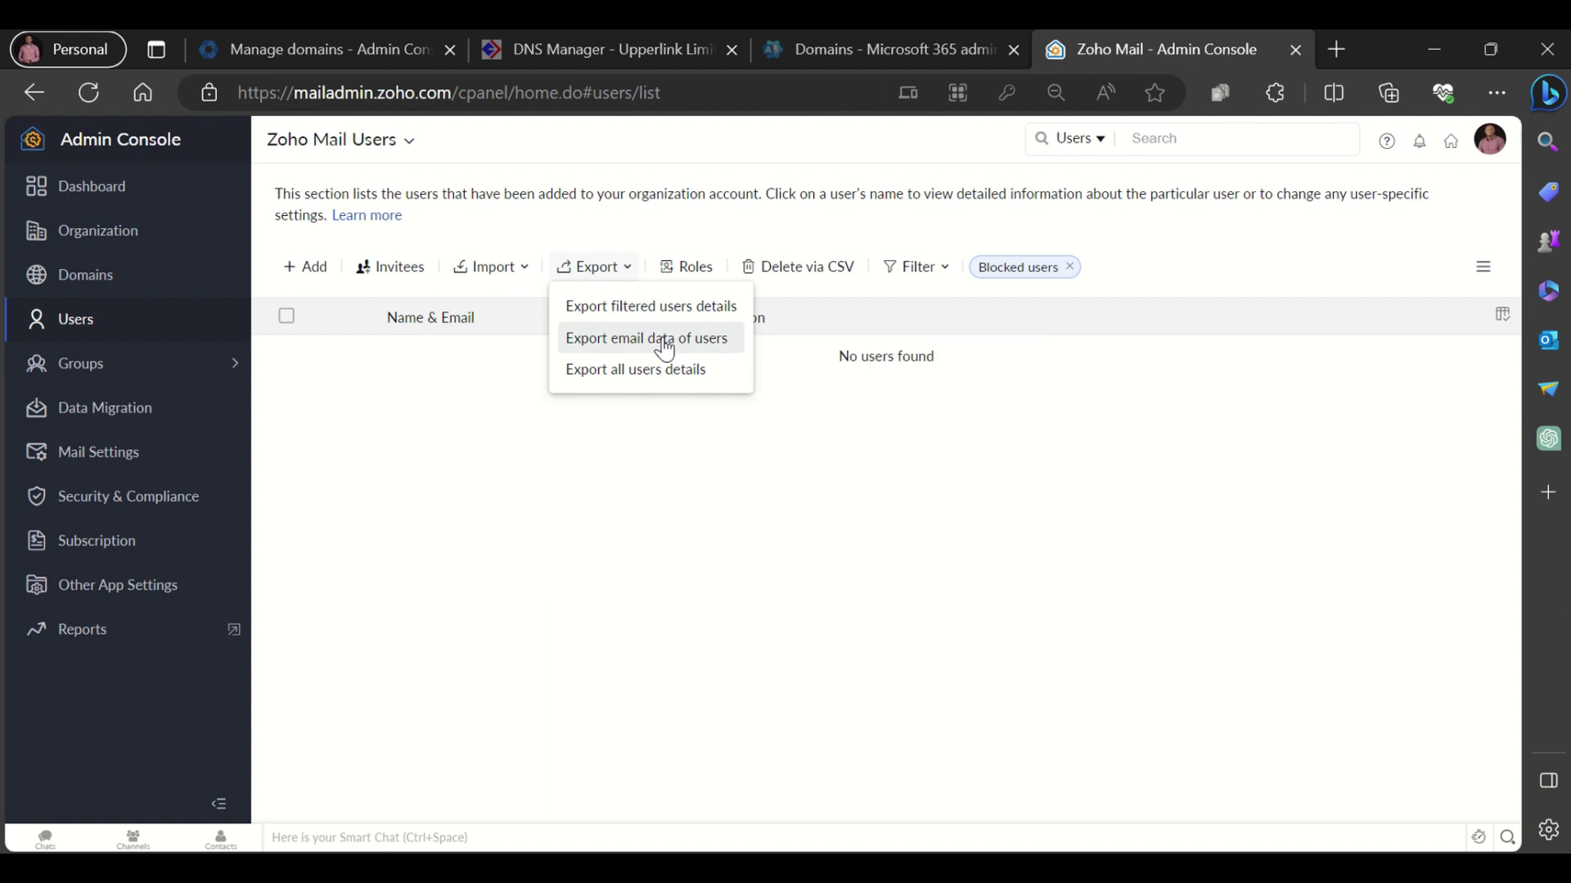
click(665, 349)
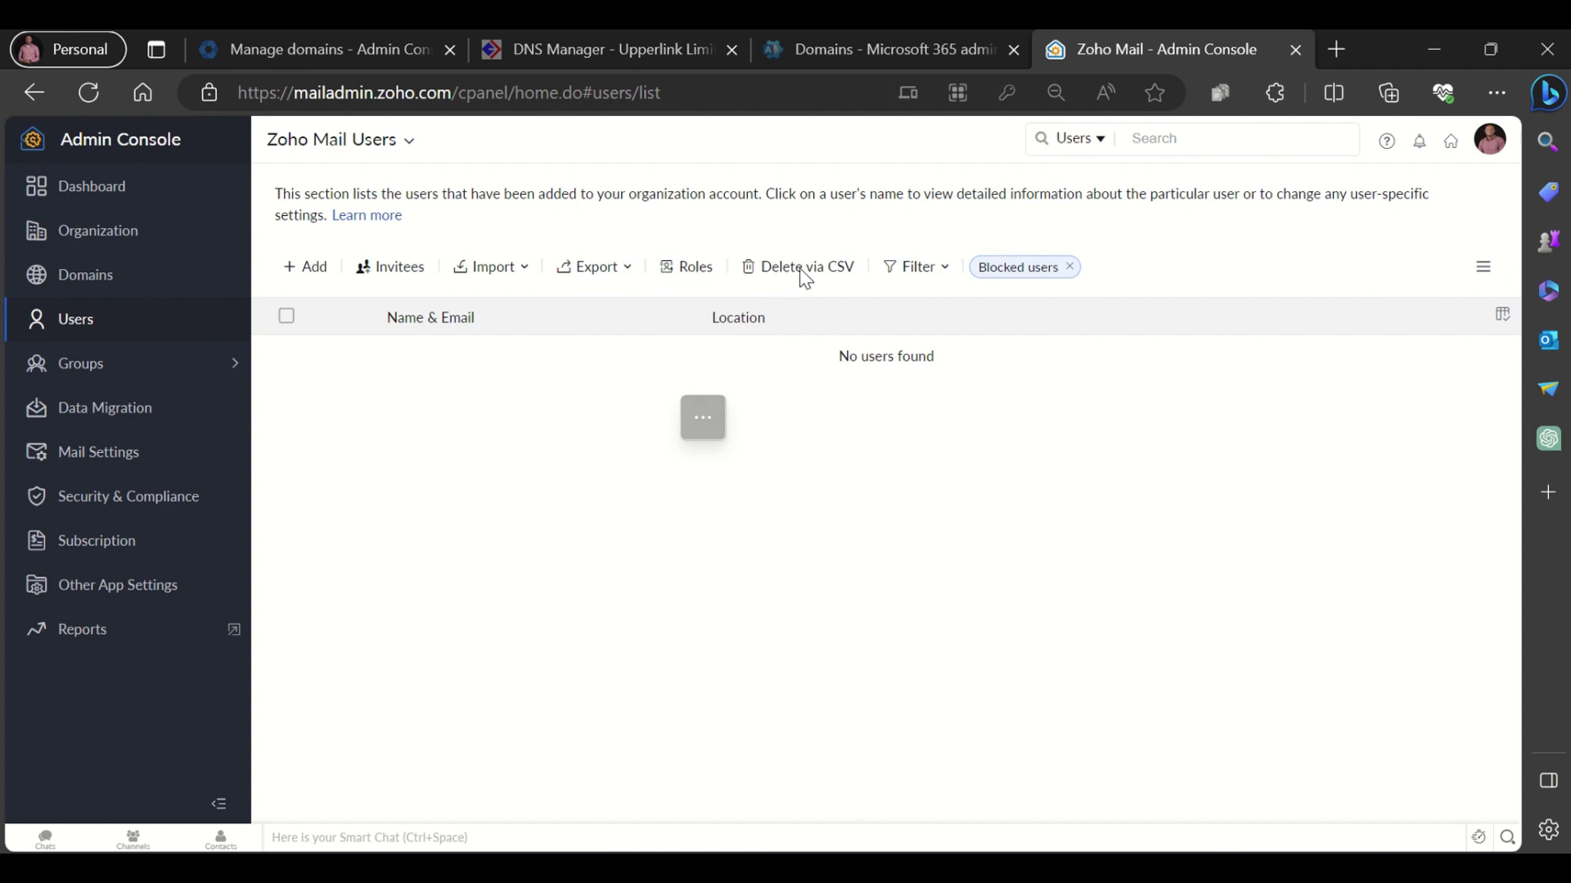
click(943, 270)
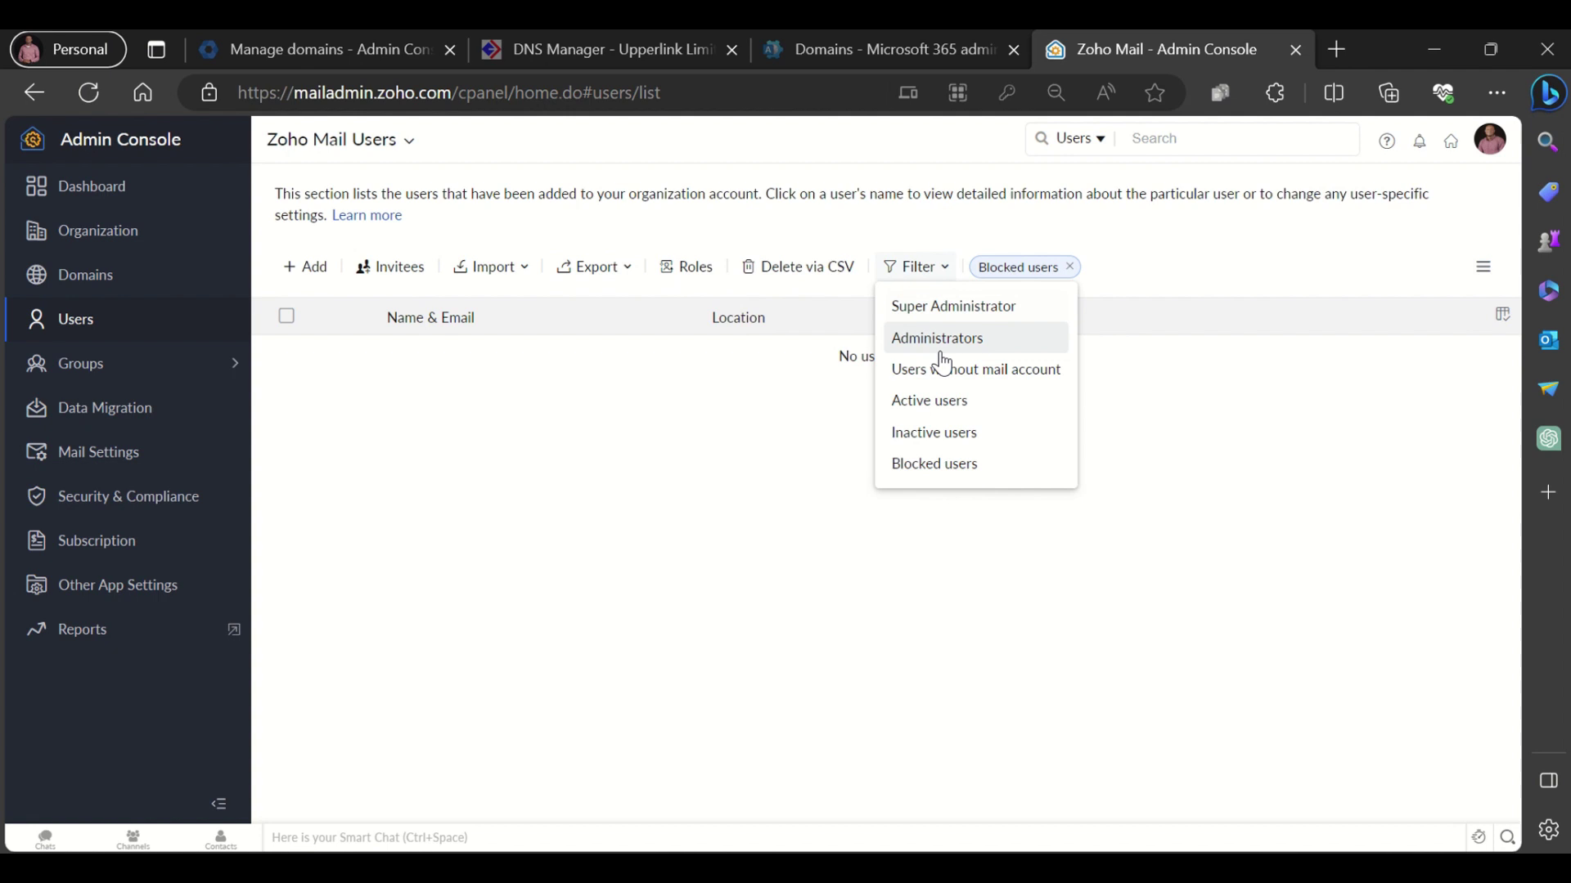
click(581, 548)
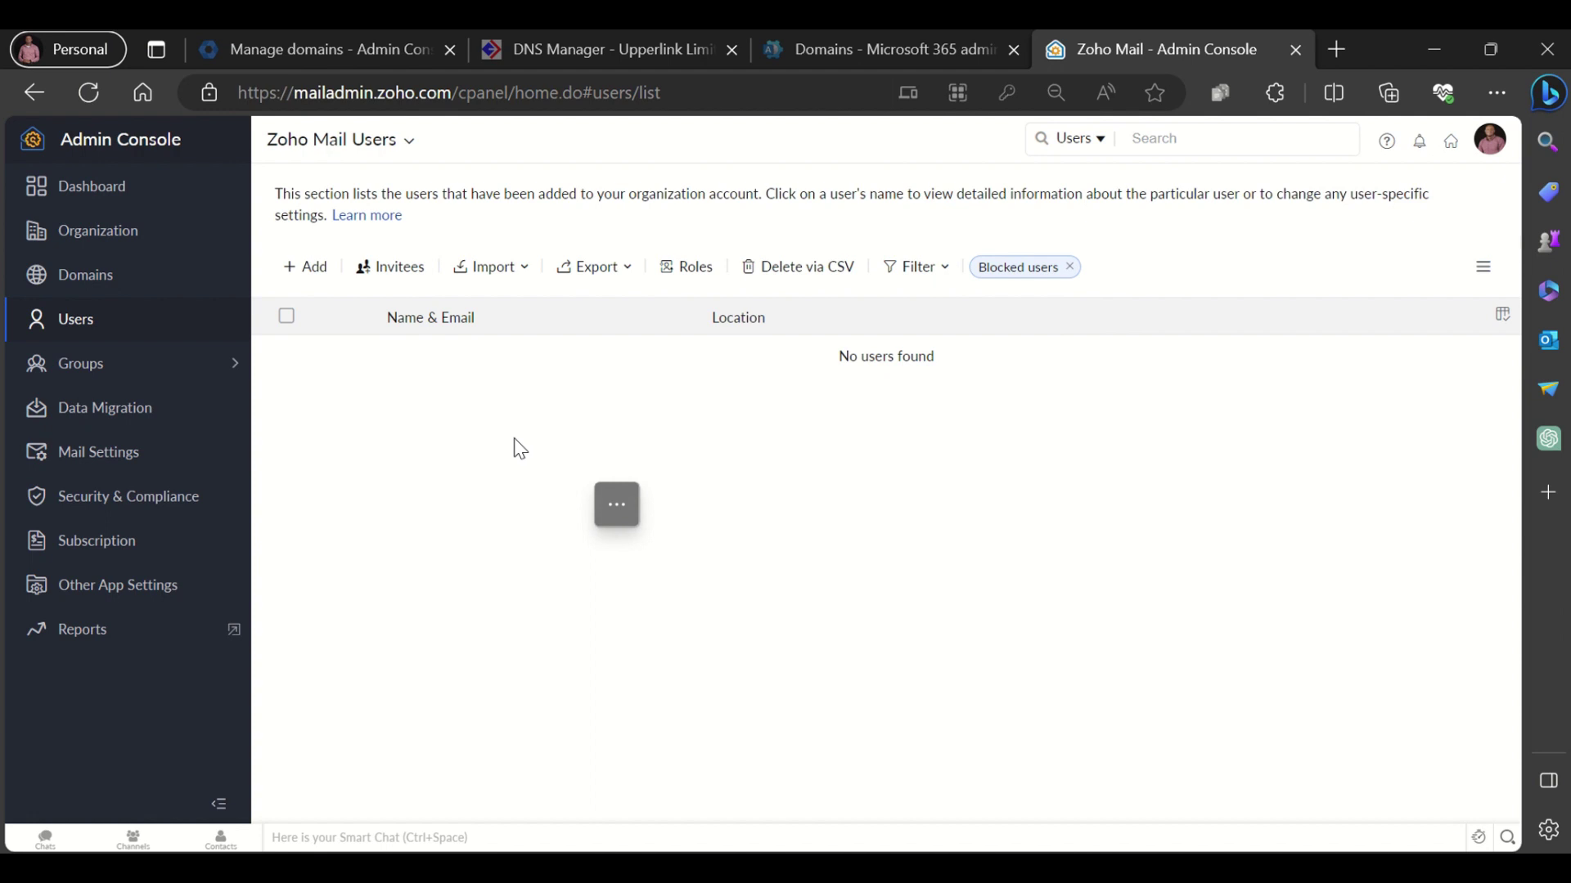
click(302, 270)
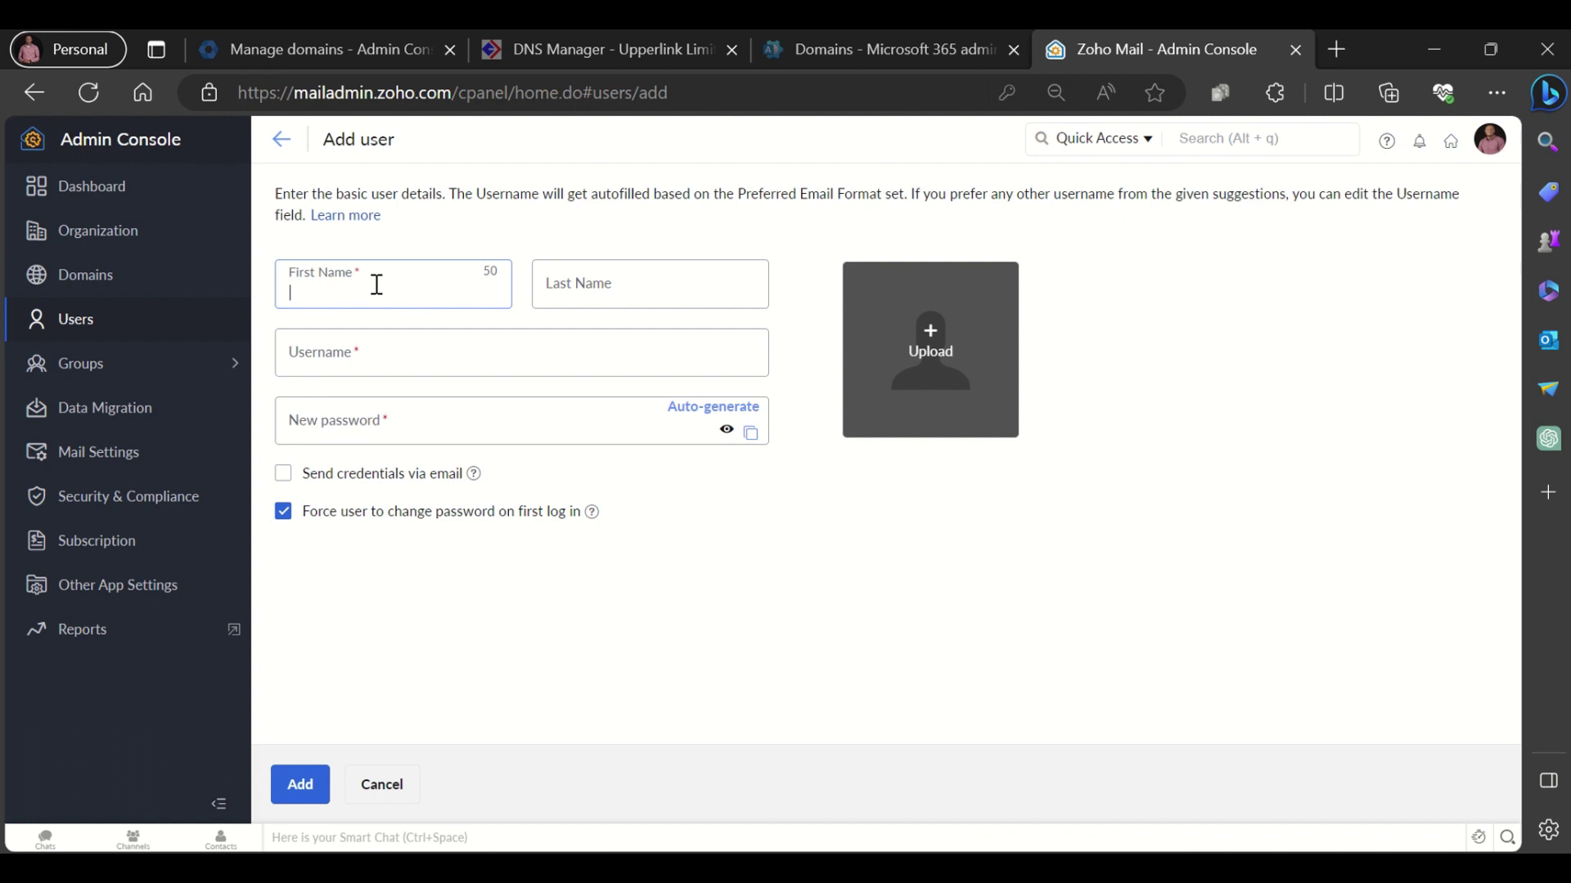
key(Tab)
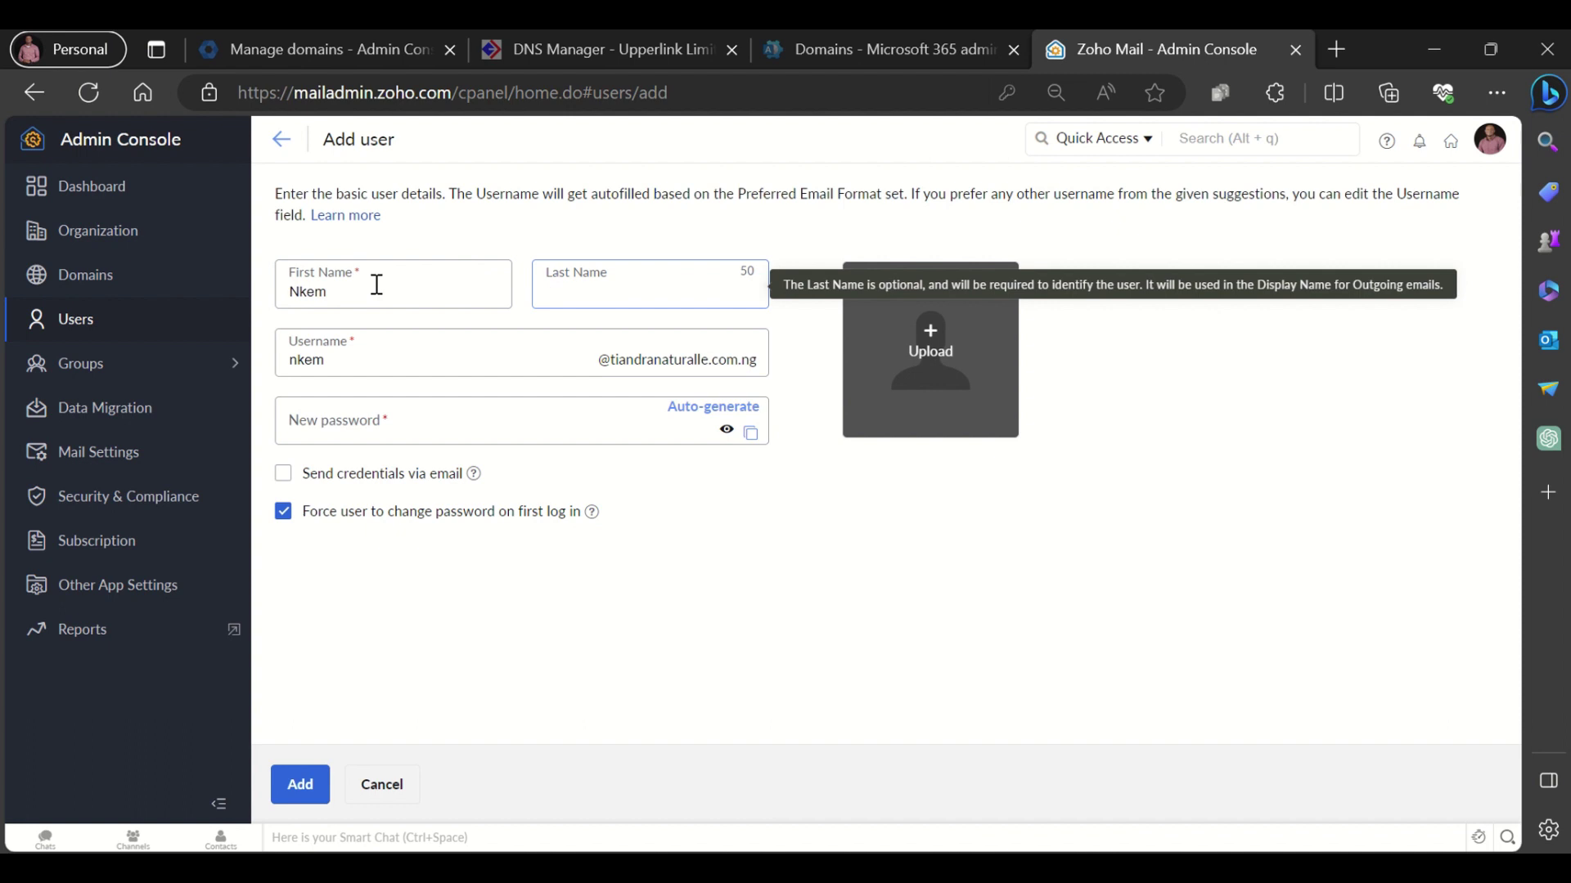
key(Tab)
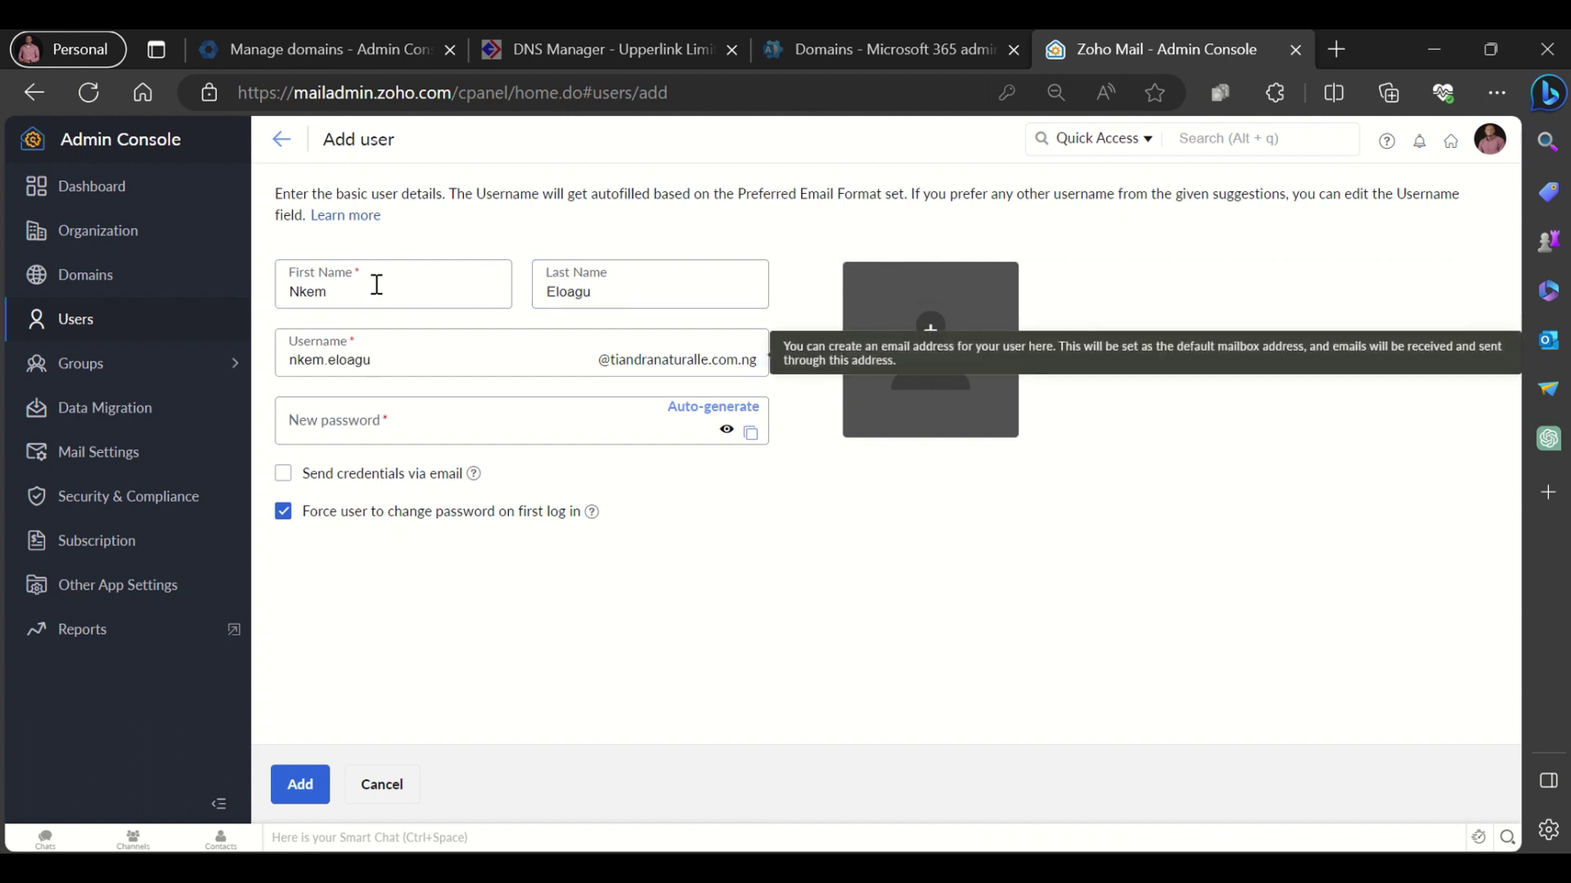
drag(371, 360, 322, 364)
key(BackSpace)
Step: Auto-generate a password, have the credentials emailed to the recipient address, and create the user
click(526, 418)
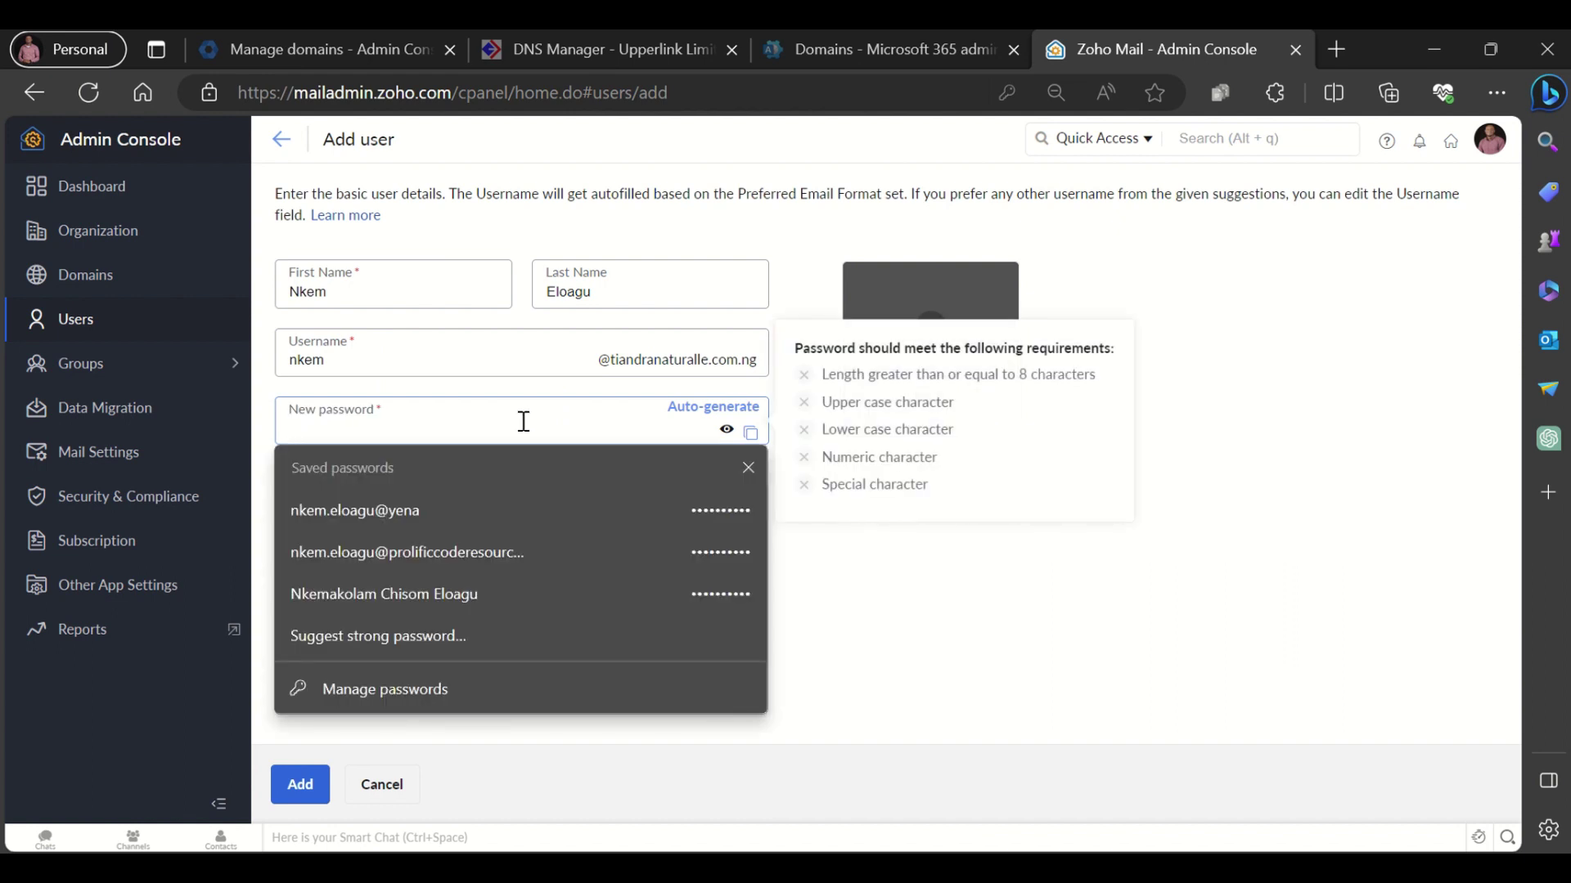
click(746, 469)
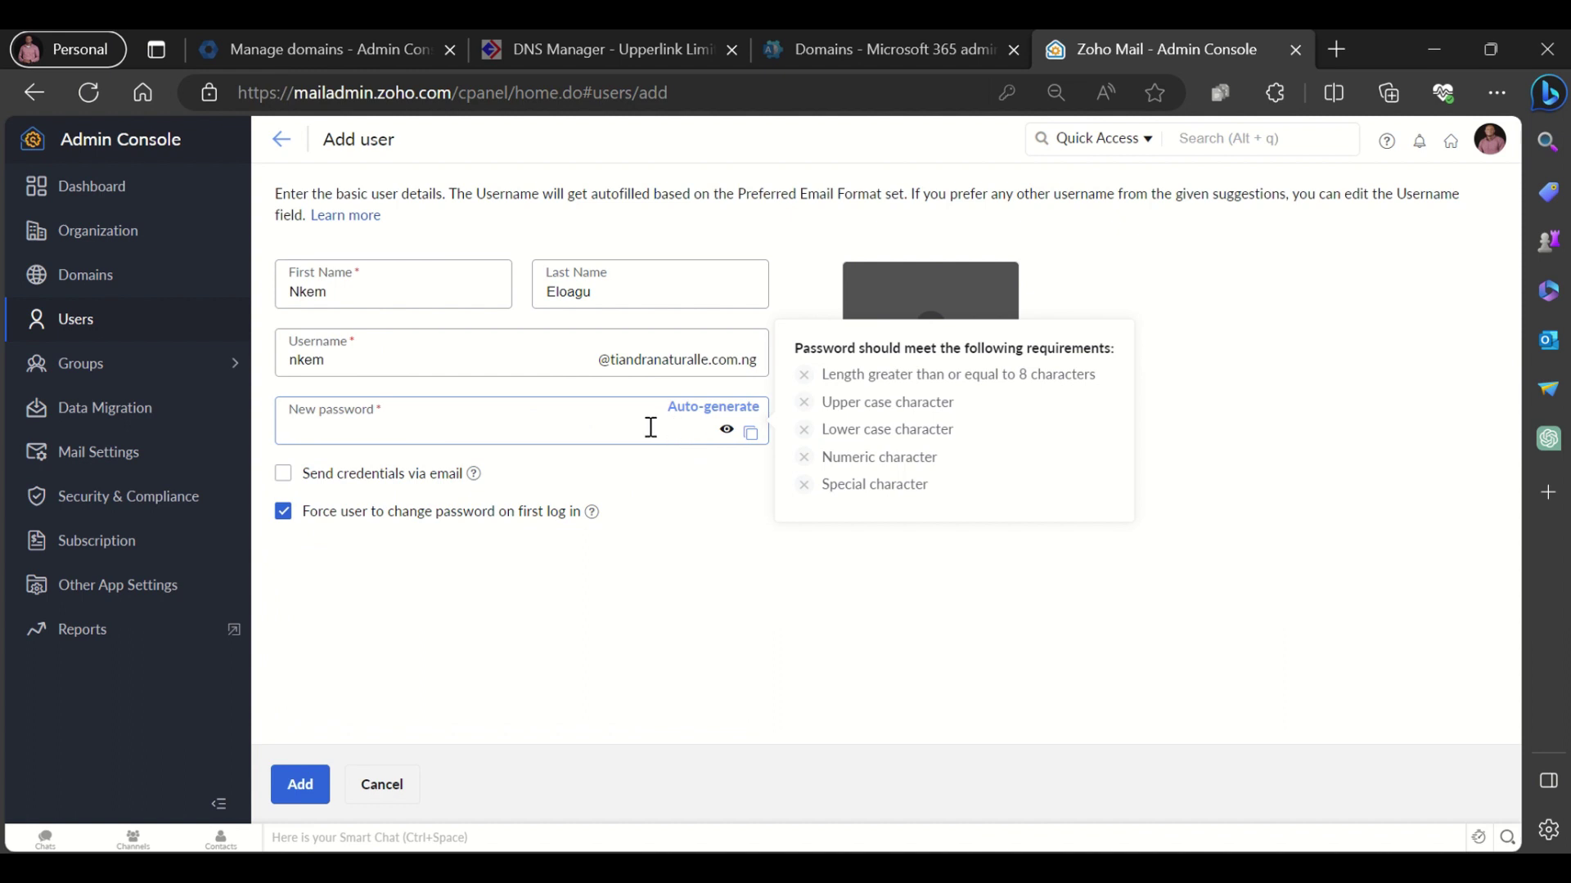
click(717, 408)
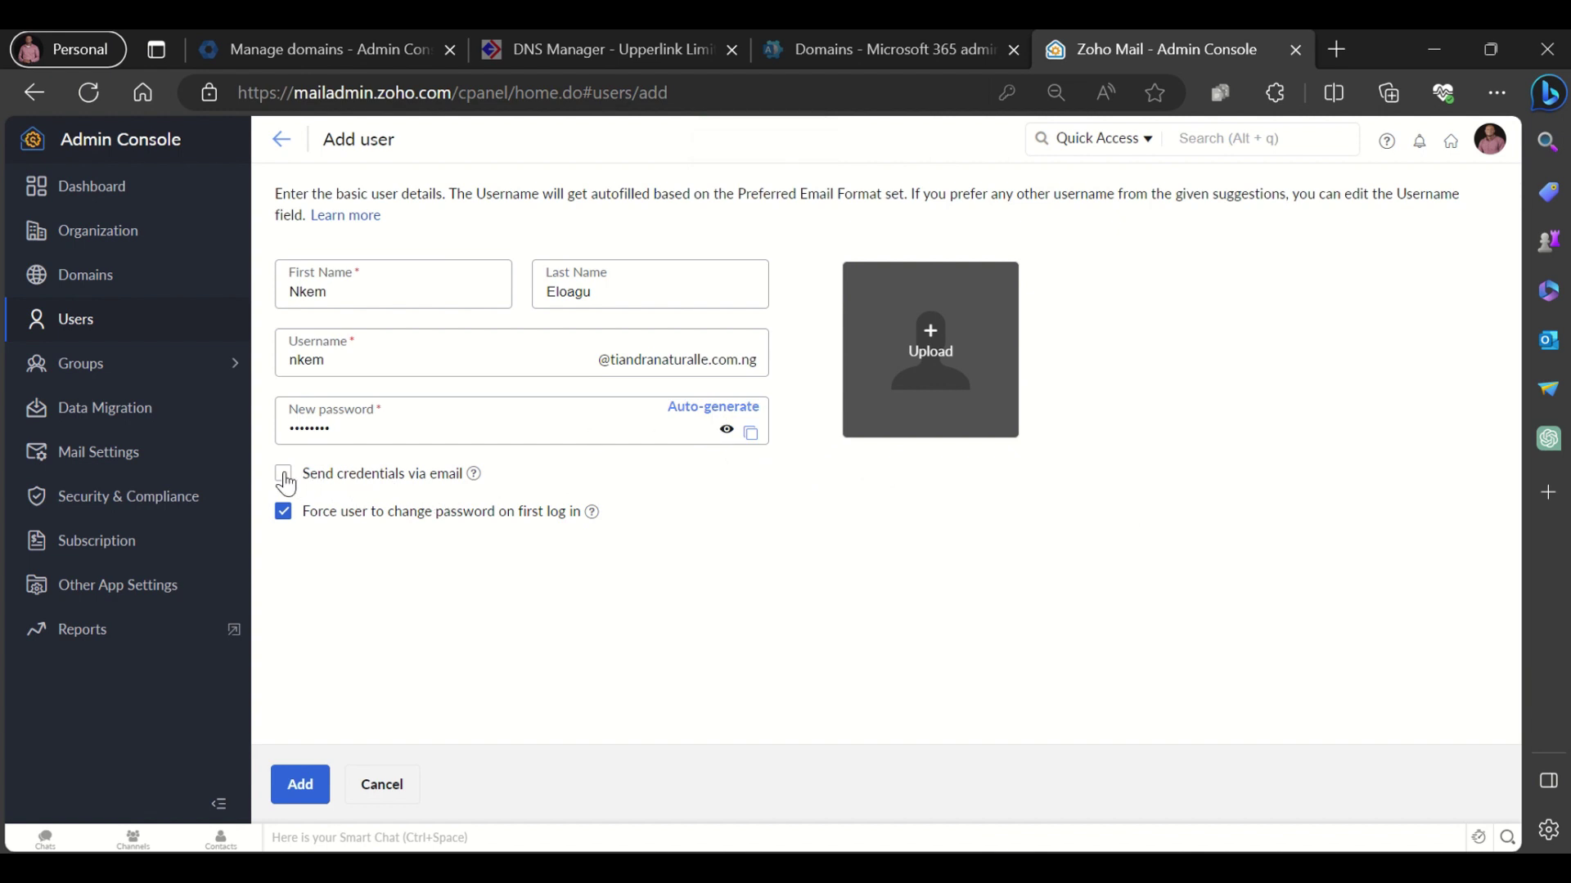
click(283, 475)
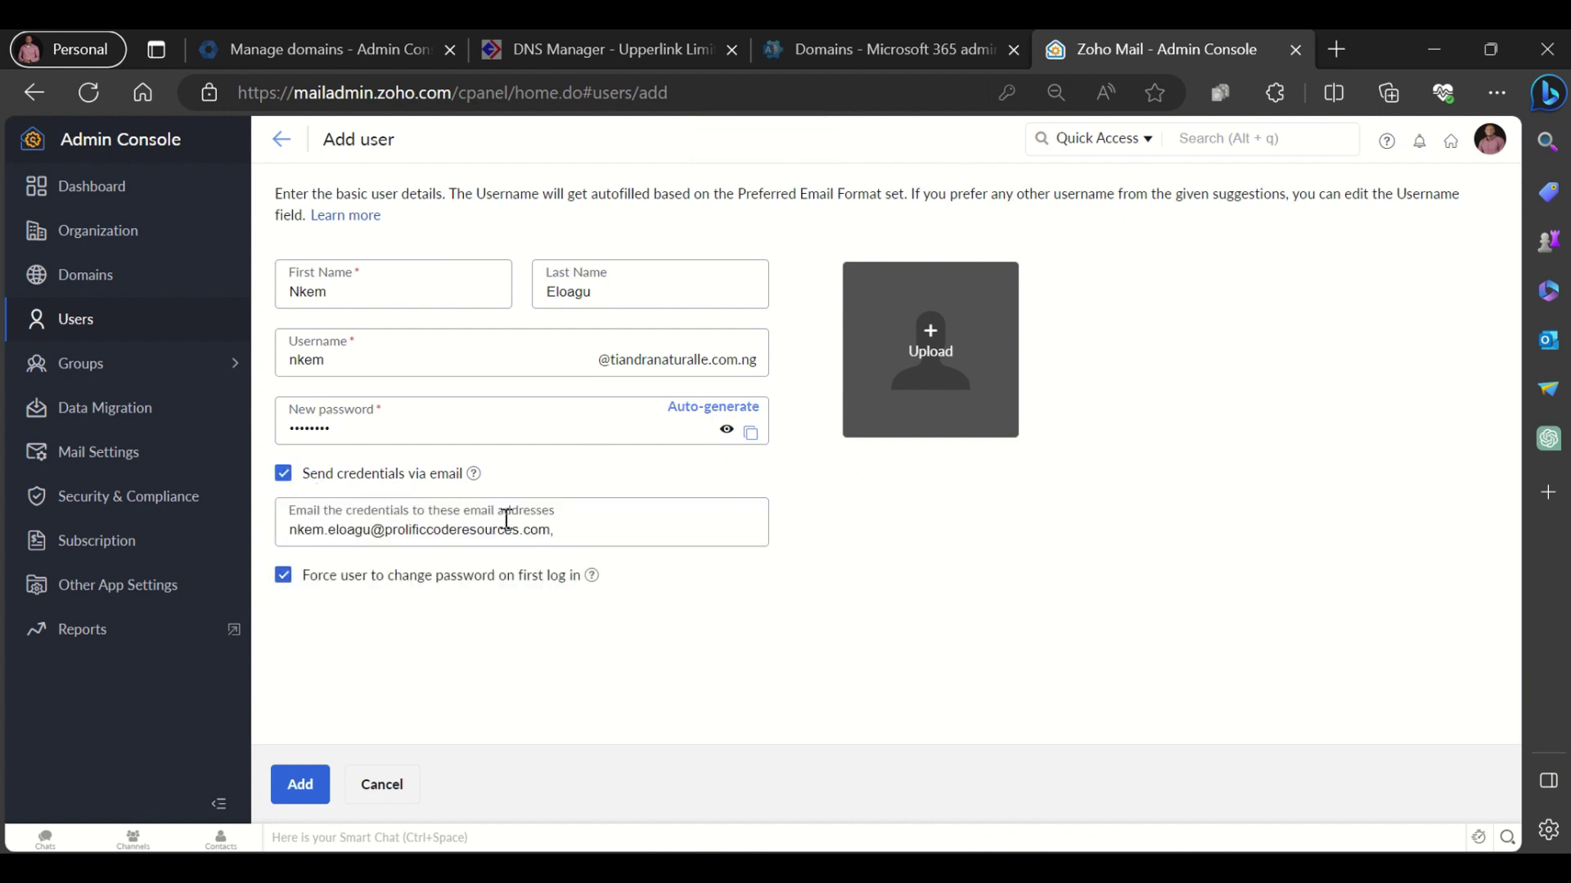
mouse_move(565, 538)
mouse_down()
mouse_move(351, 538)
mouse_move(401, 535)
mouse_up()
double_click(413, 531)
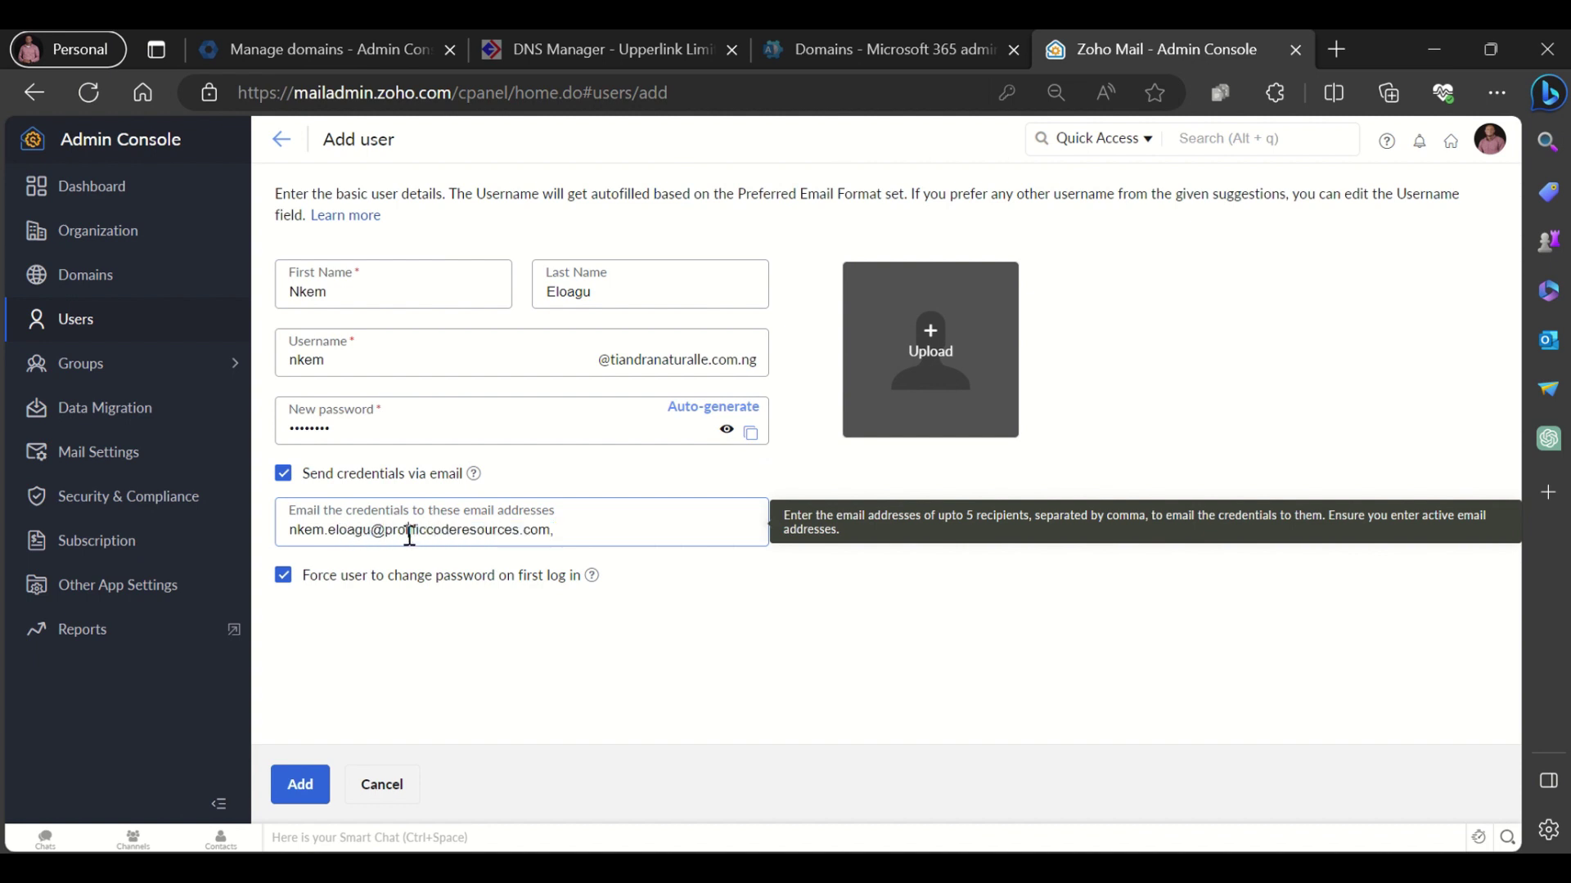
click(364, 624)
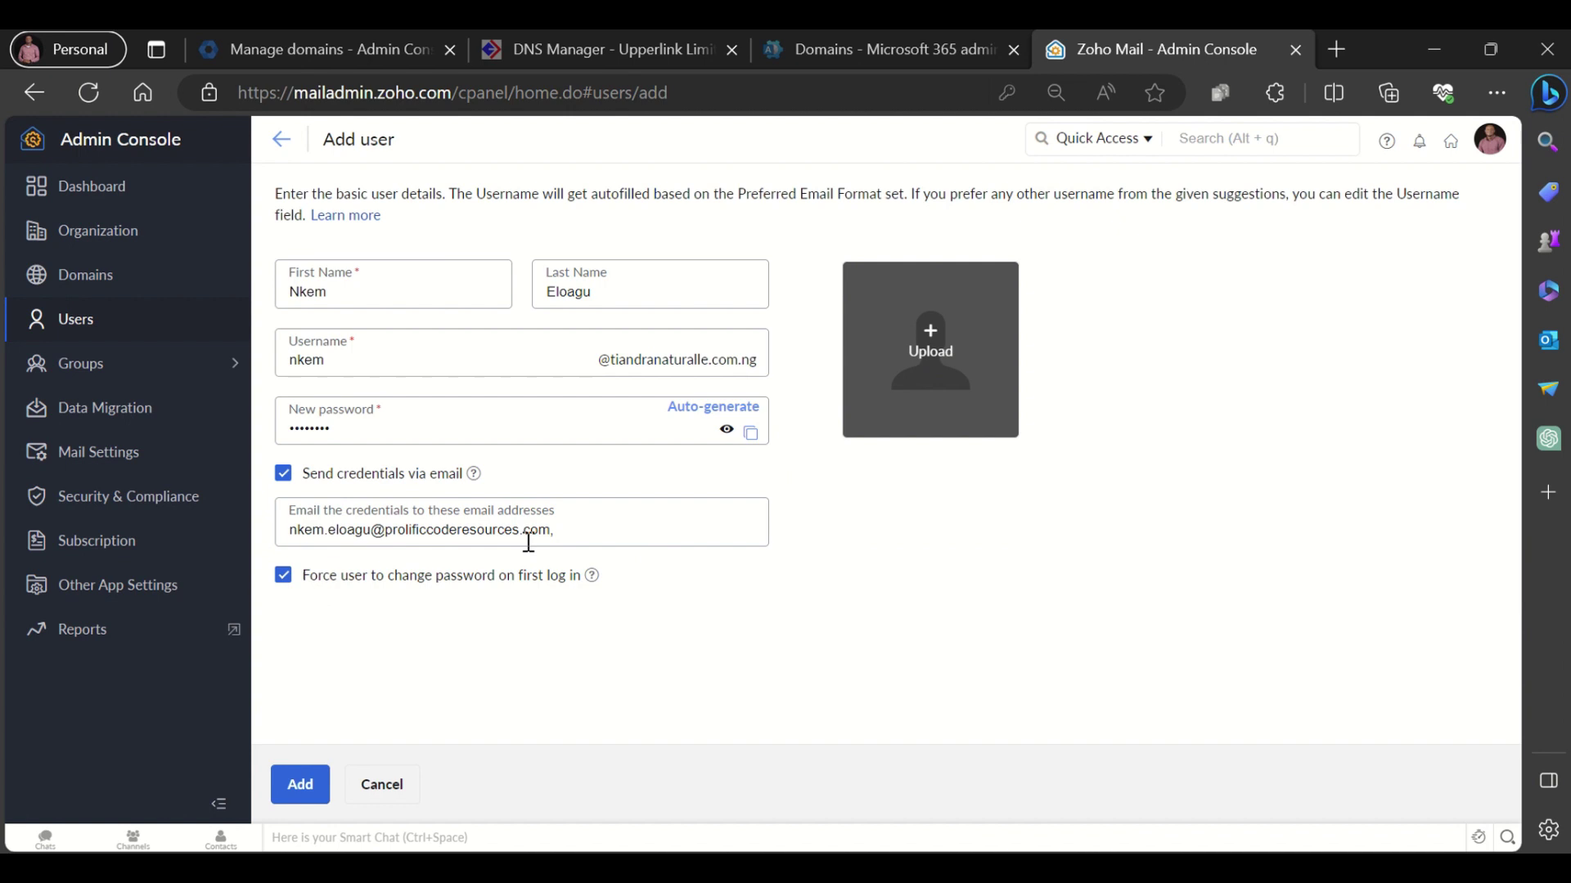
click(303, 785)
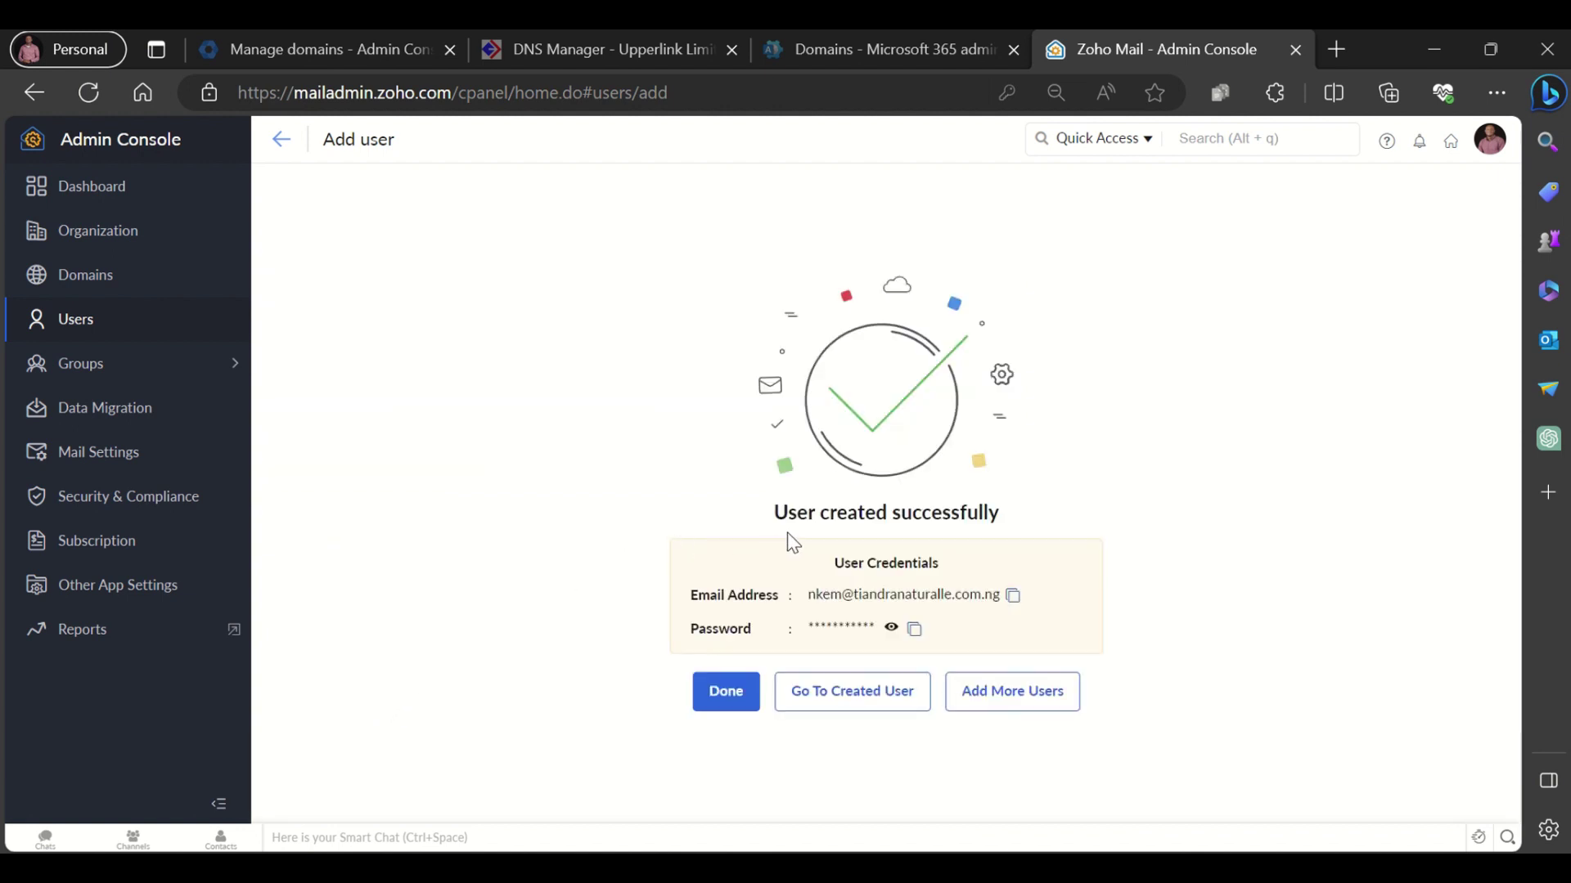
drag(774, 512, 1005, 513)
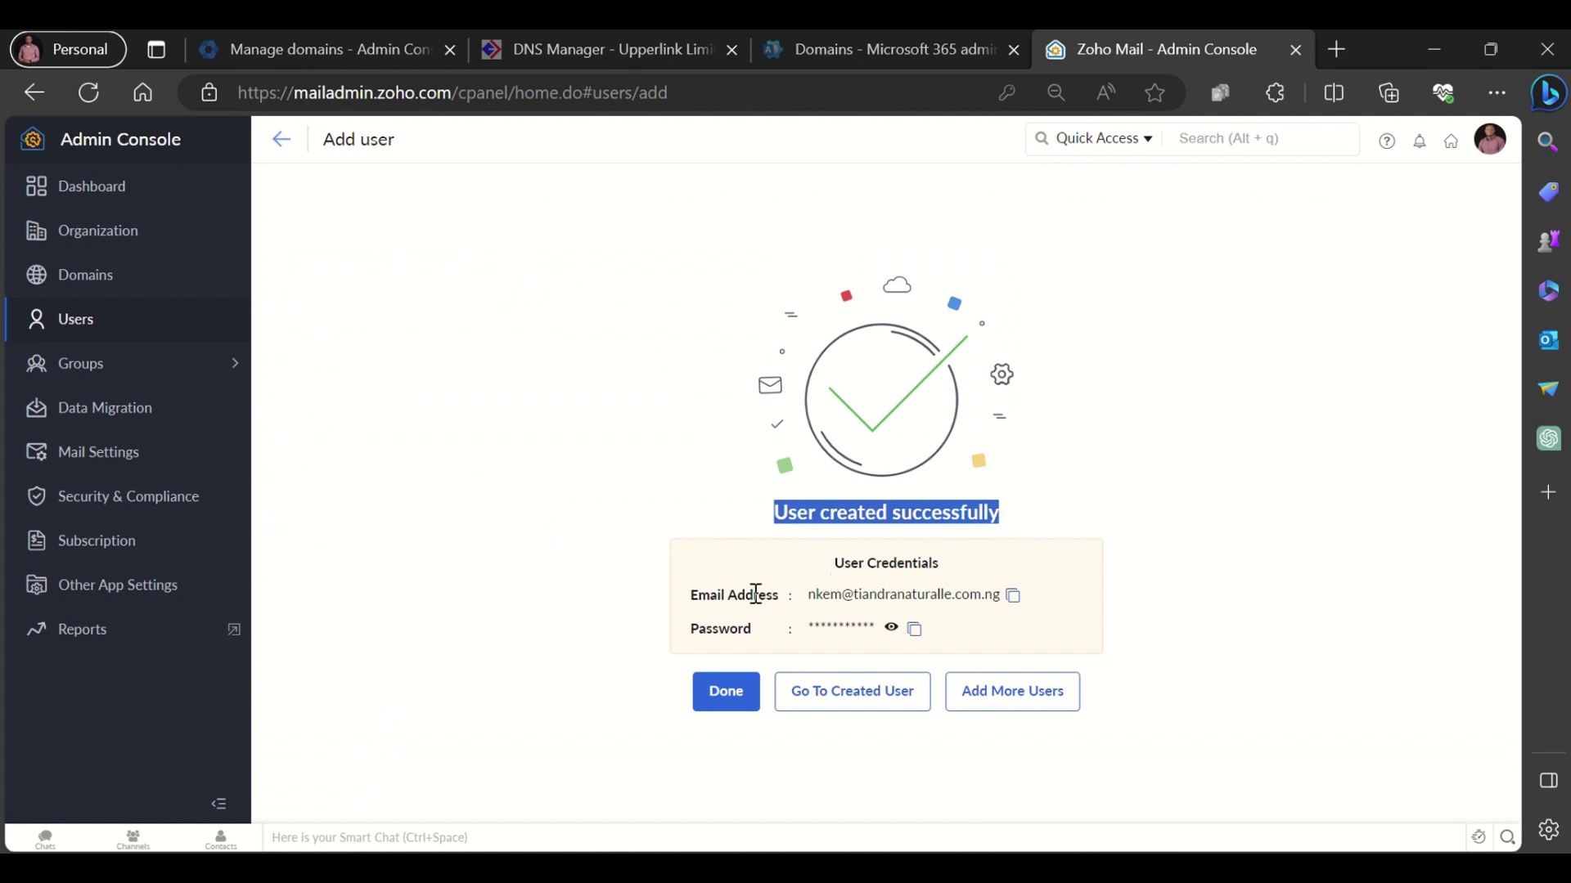
drag(753, 595, 827, 589)
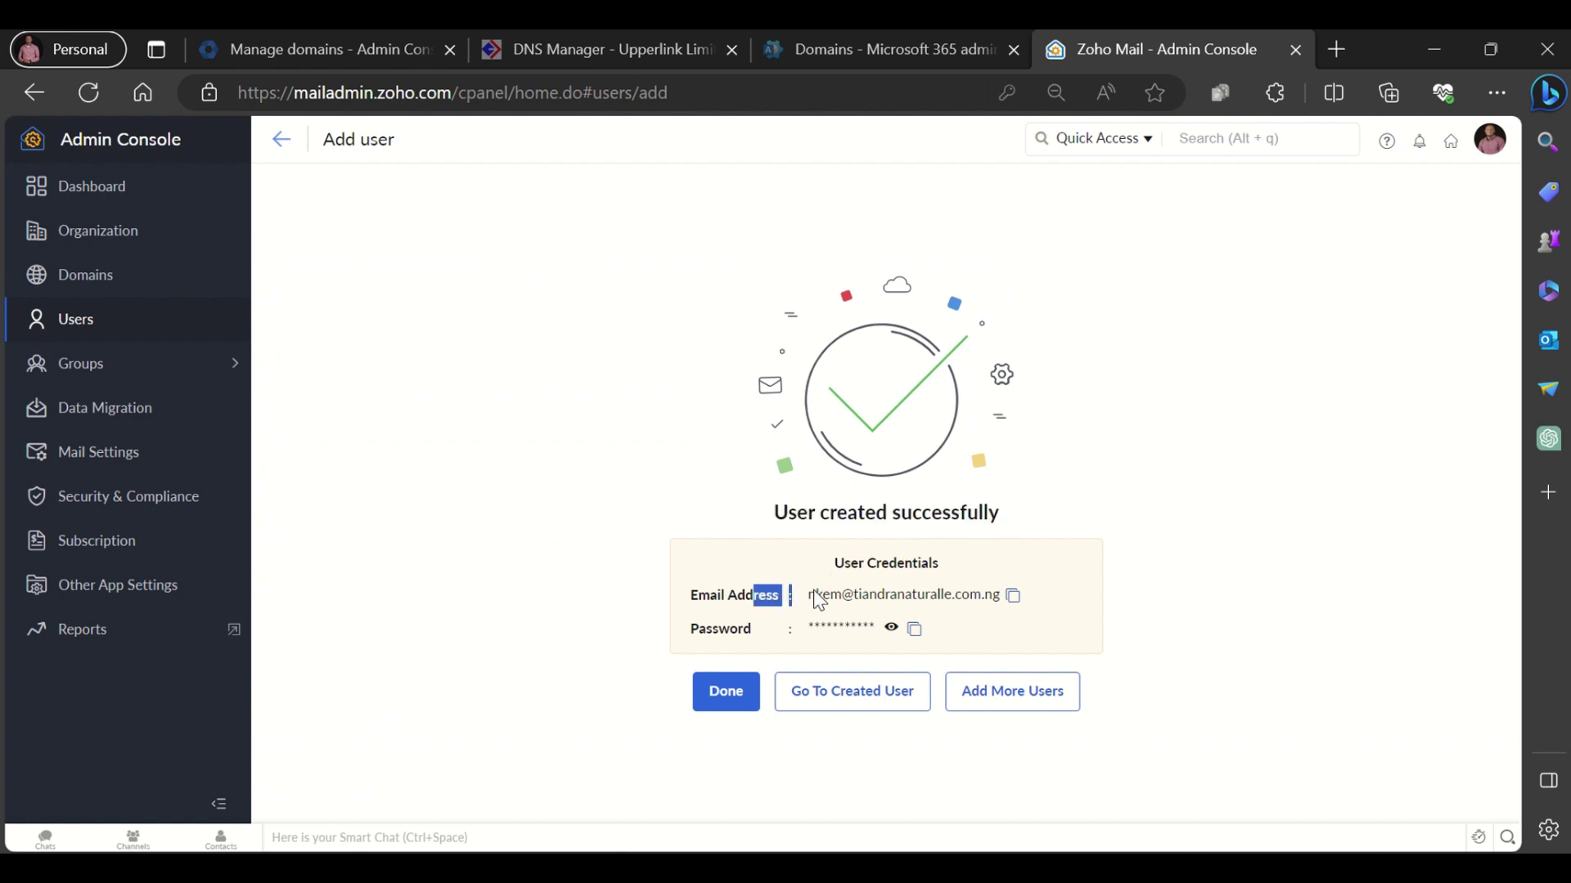
click(761, 631)
click(833, 702)
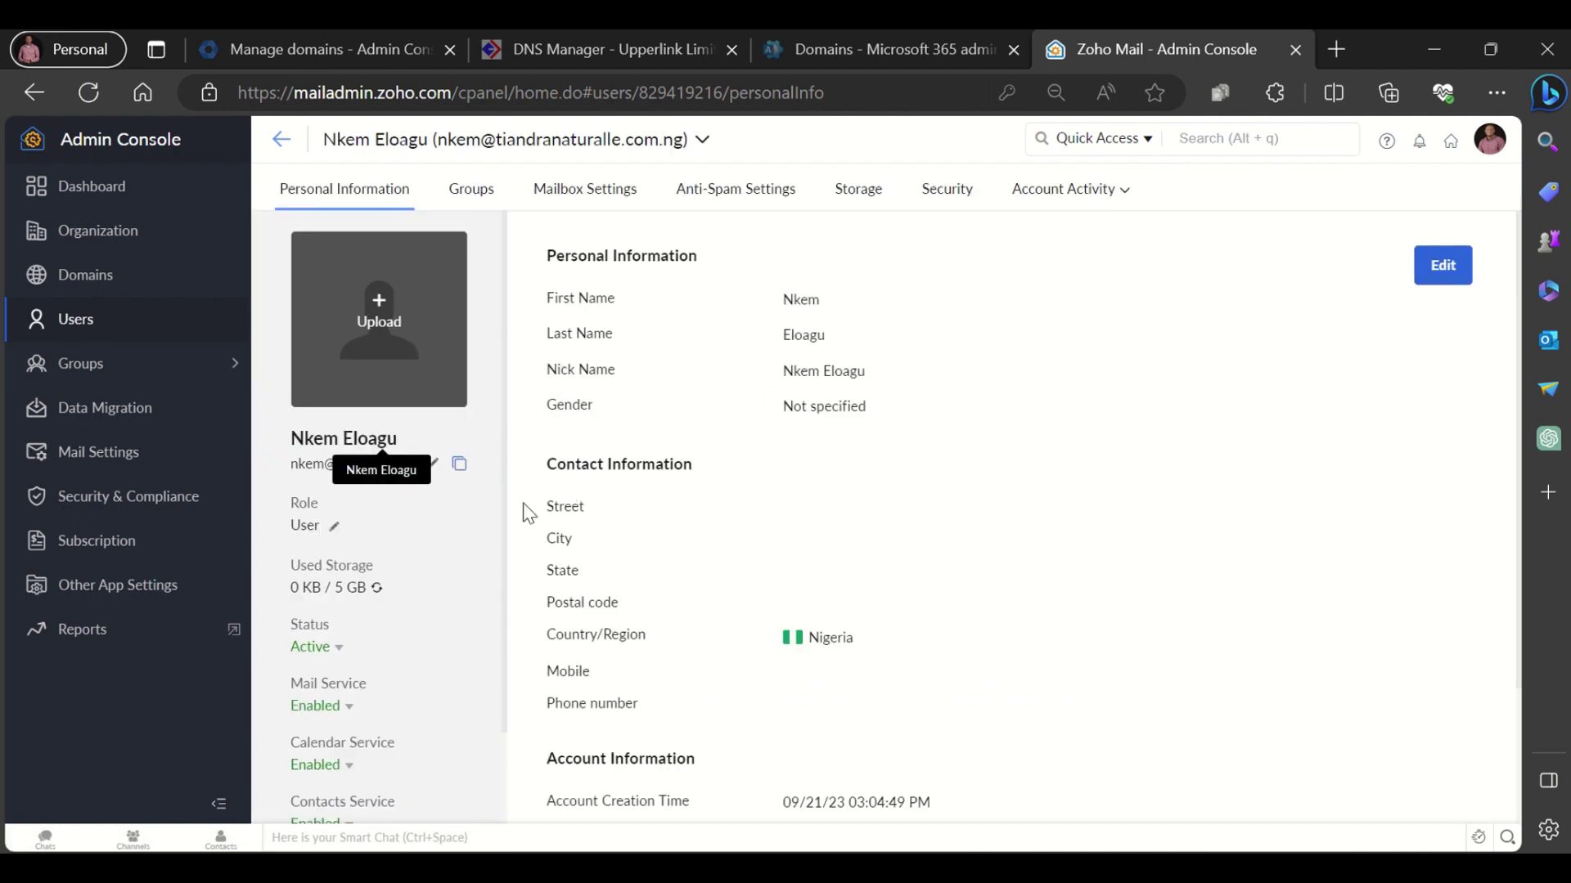
click(336, 527)
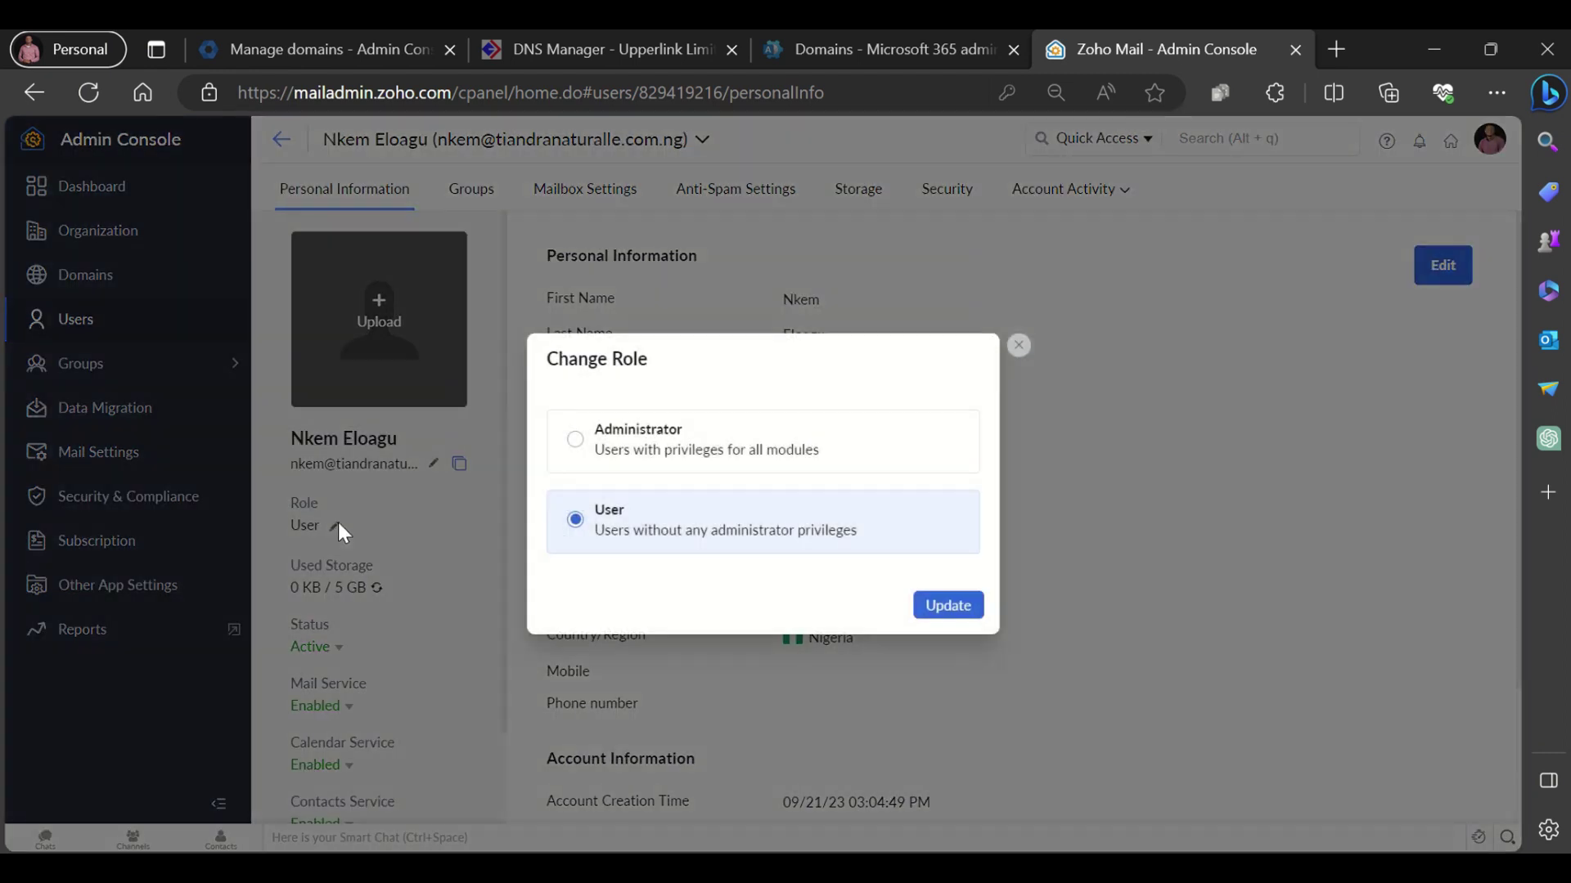
click(574, 441)
click(1019, 347)
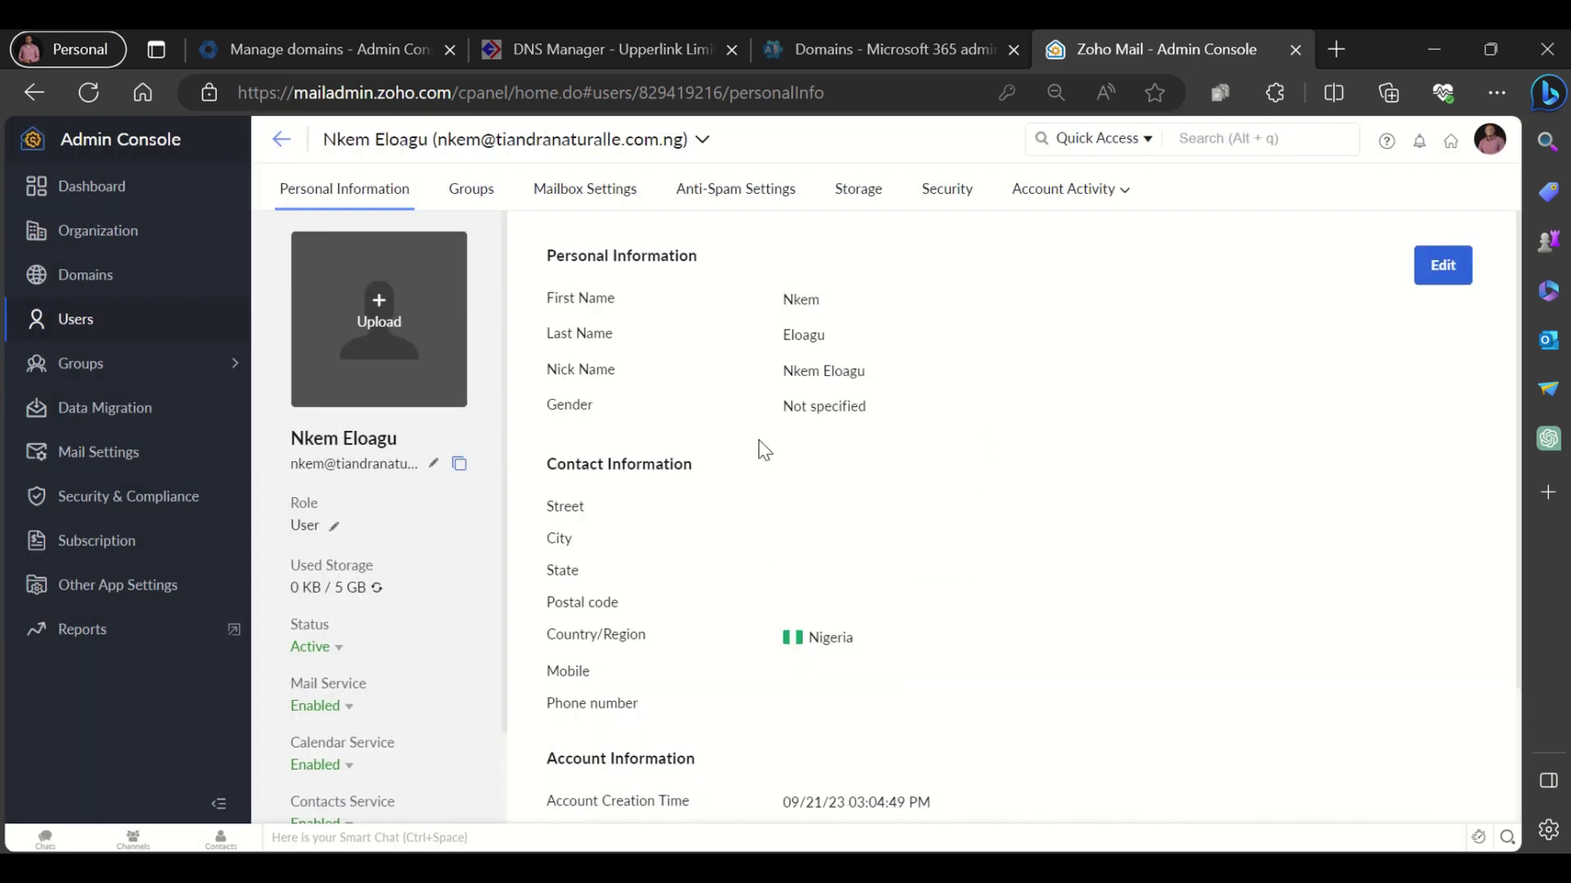
Step: Check the Location options and close the list without assigning a location
triple_click(337, 568)
scroll(392, 569, down, 1)
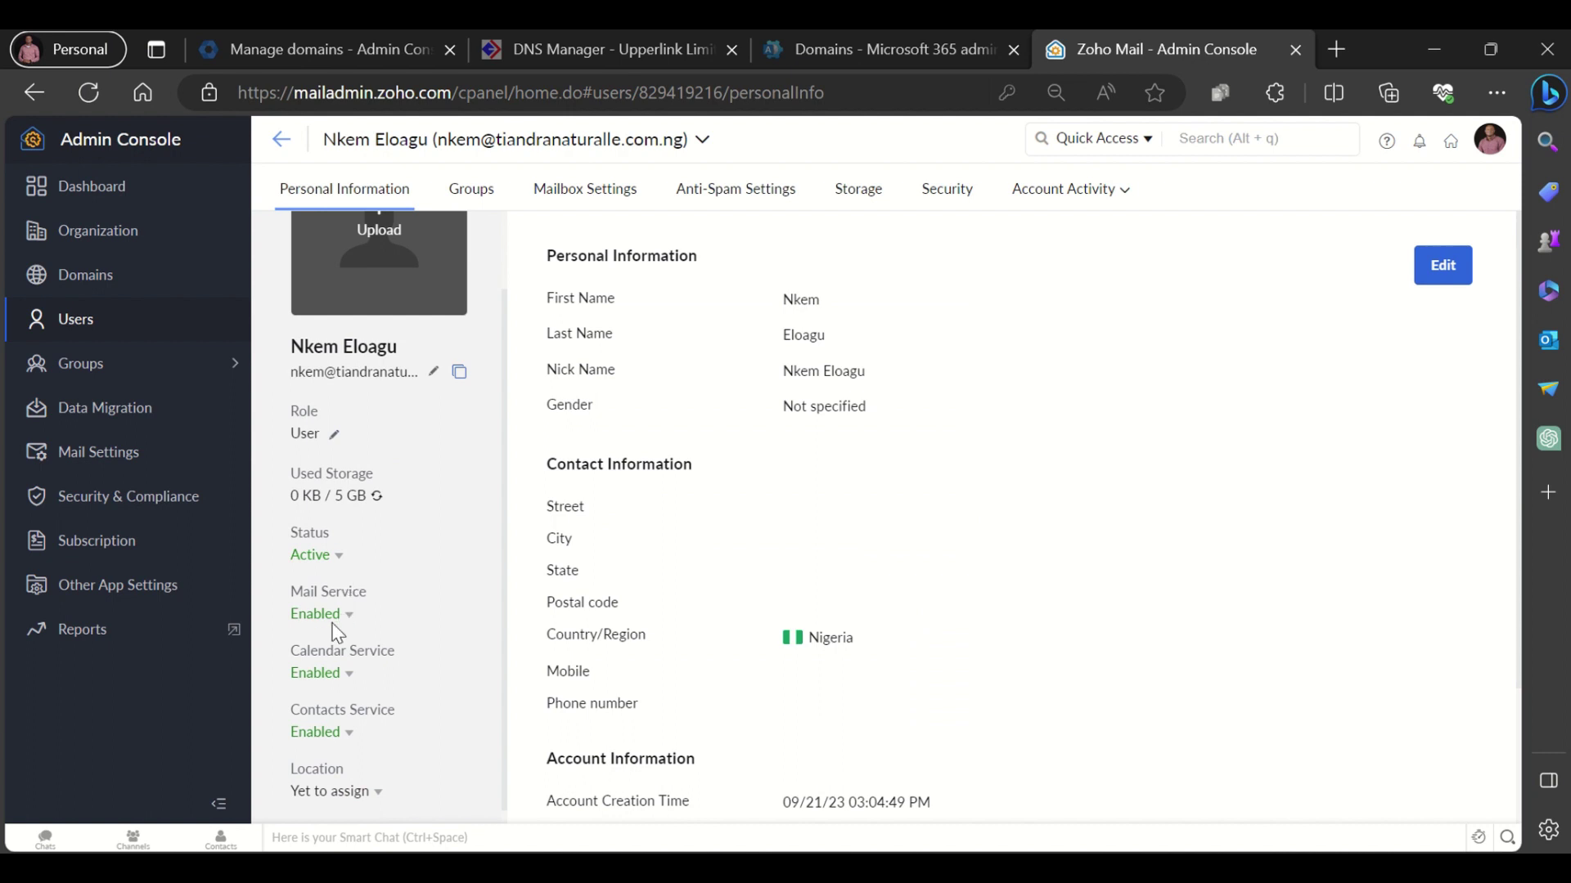
scroll(364, 687, down, 1)
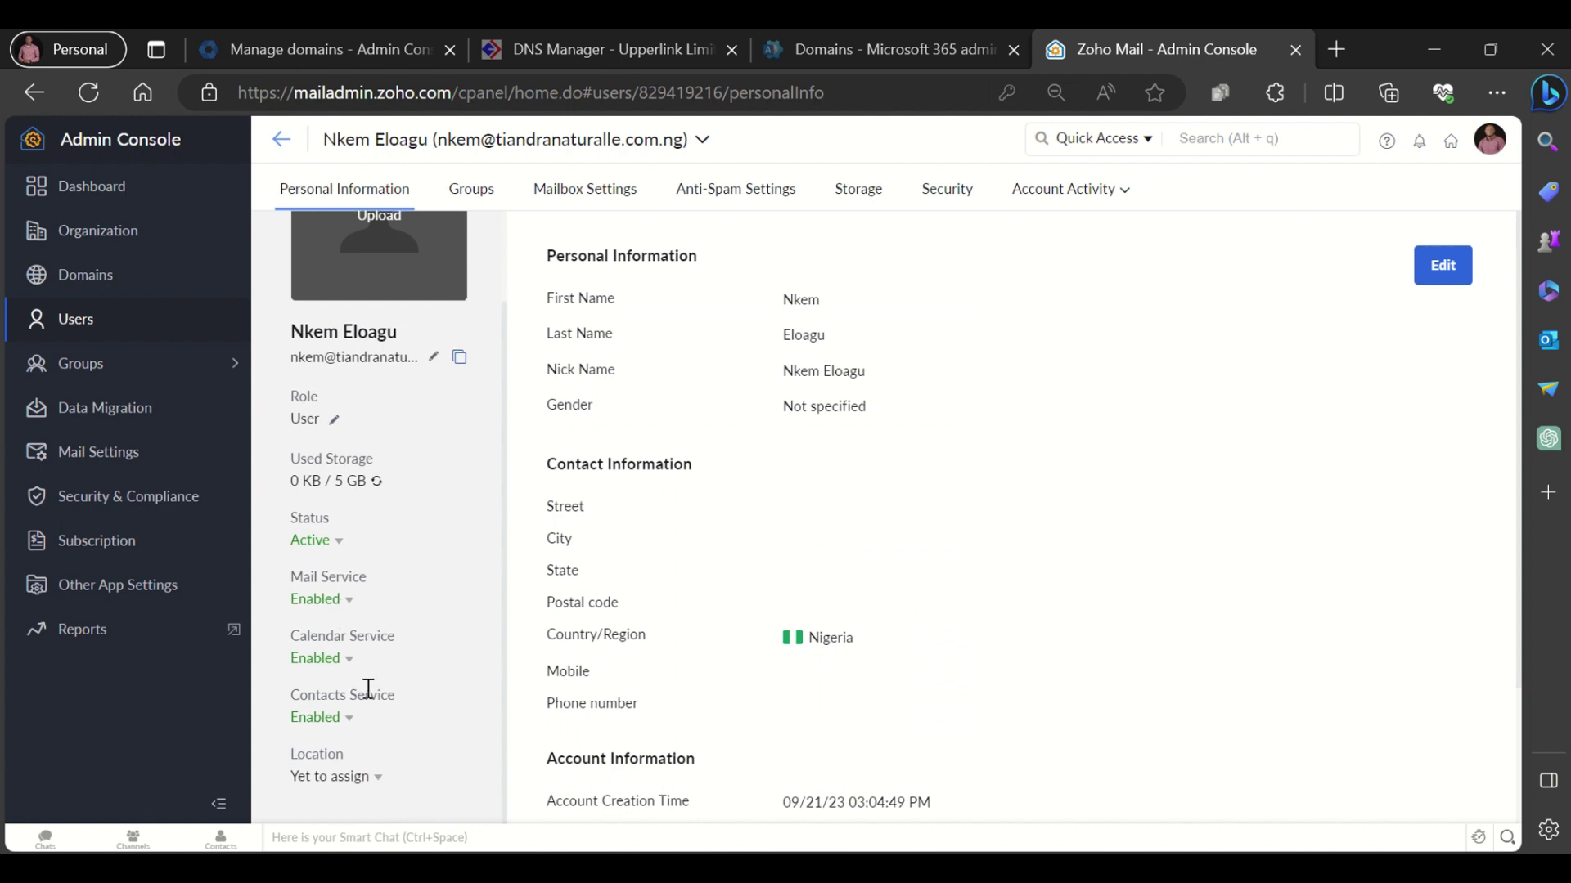
click(375, 779)
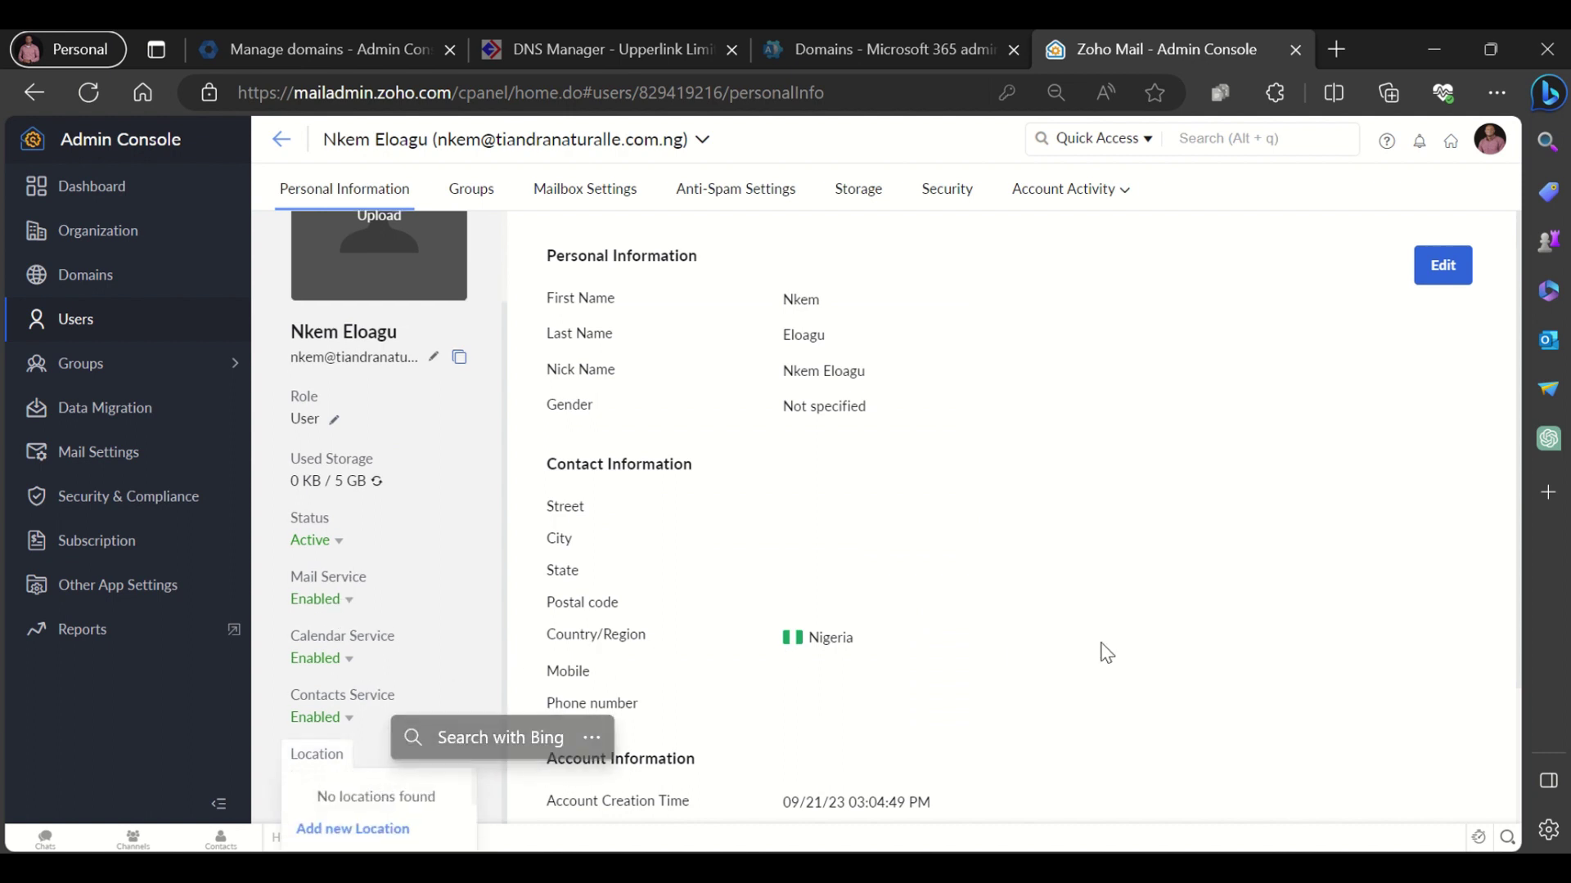
click(1163, 627)
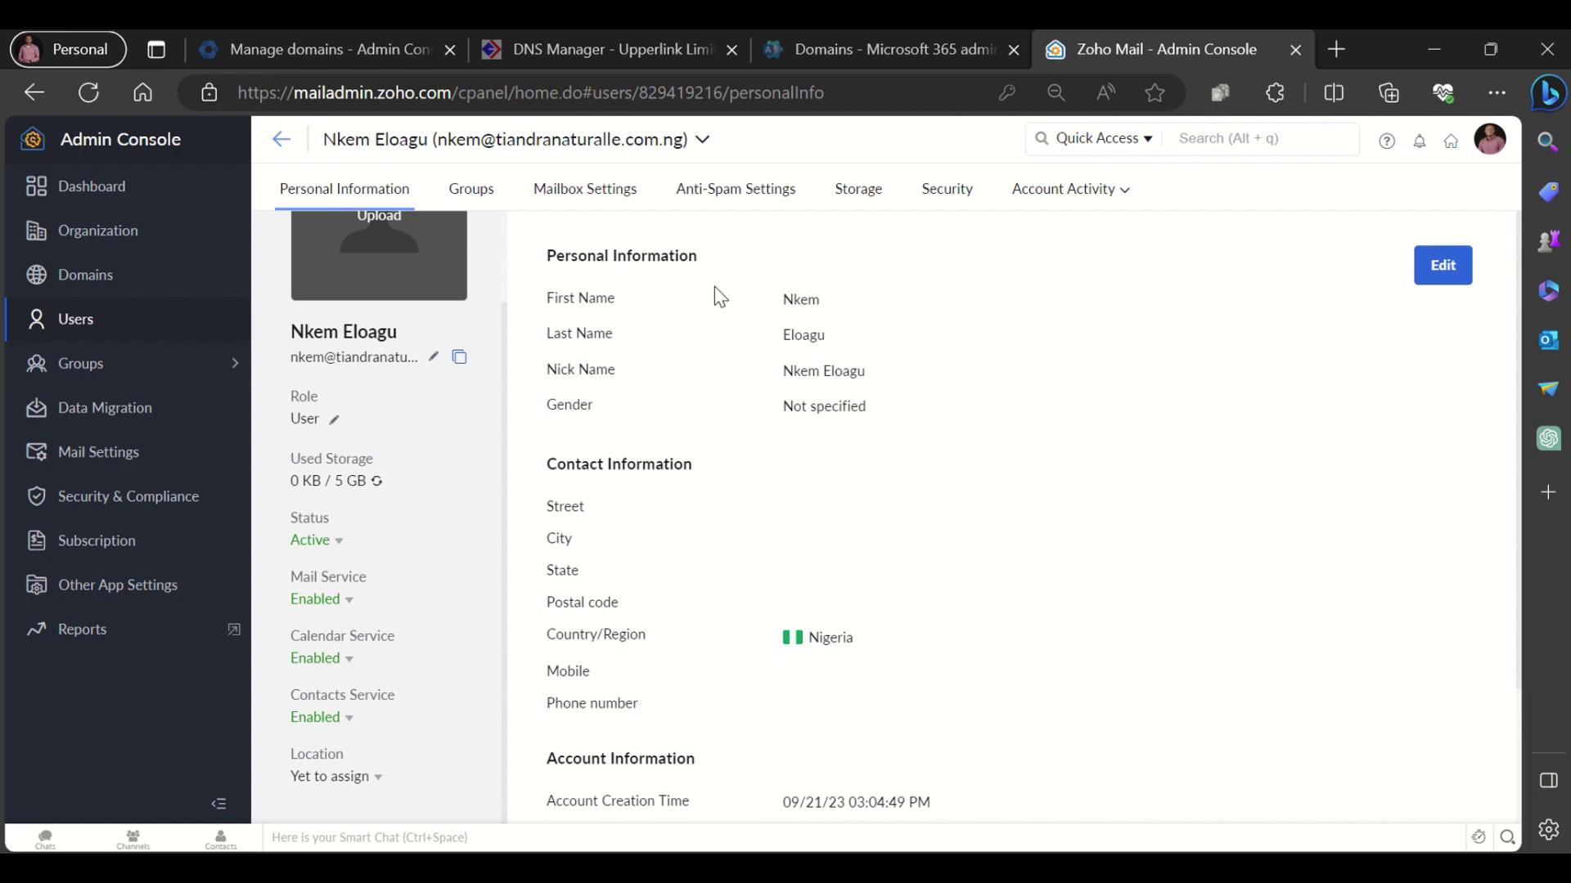
scroll(740, 433, down, 1)
scroll(740, 434, down, 1)
scroll(754, 501, up, 2)
scroll(467, 246, up, 2)
Step: View the Groups tab, then the Forwarding, Policy and Delegated to mailbox settings
click(468, 192)
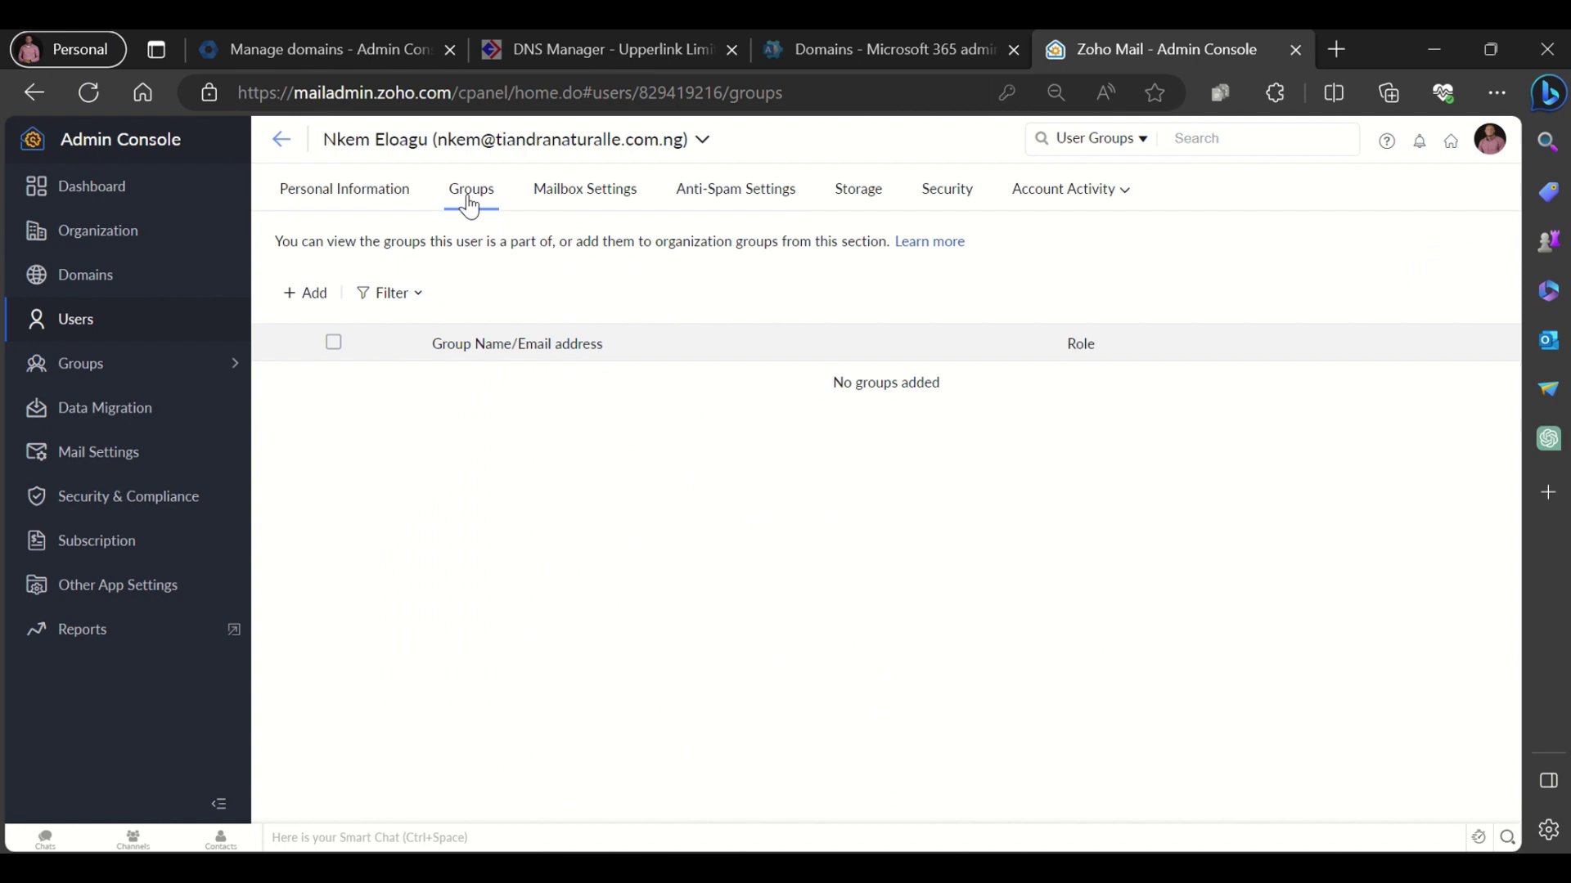
click(573, 190)
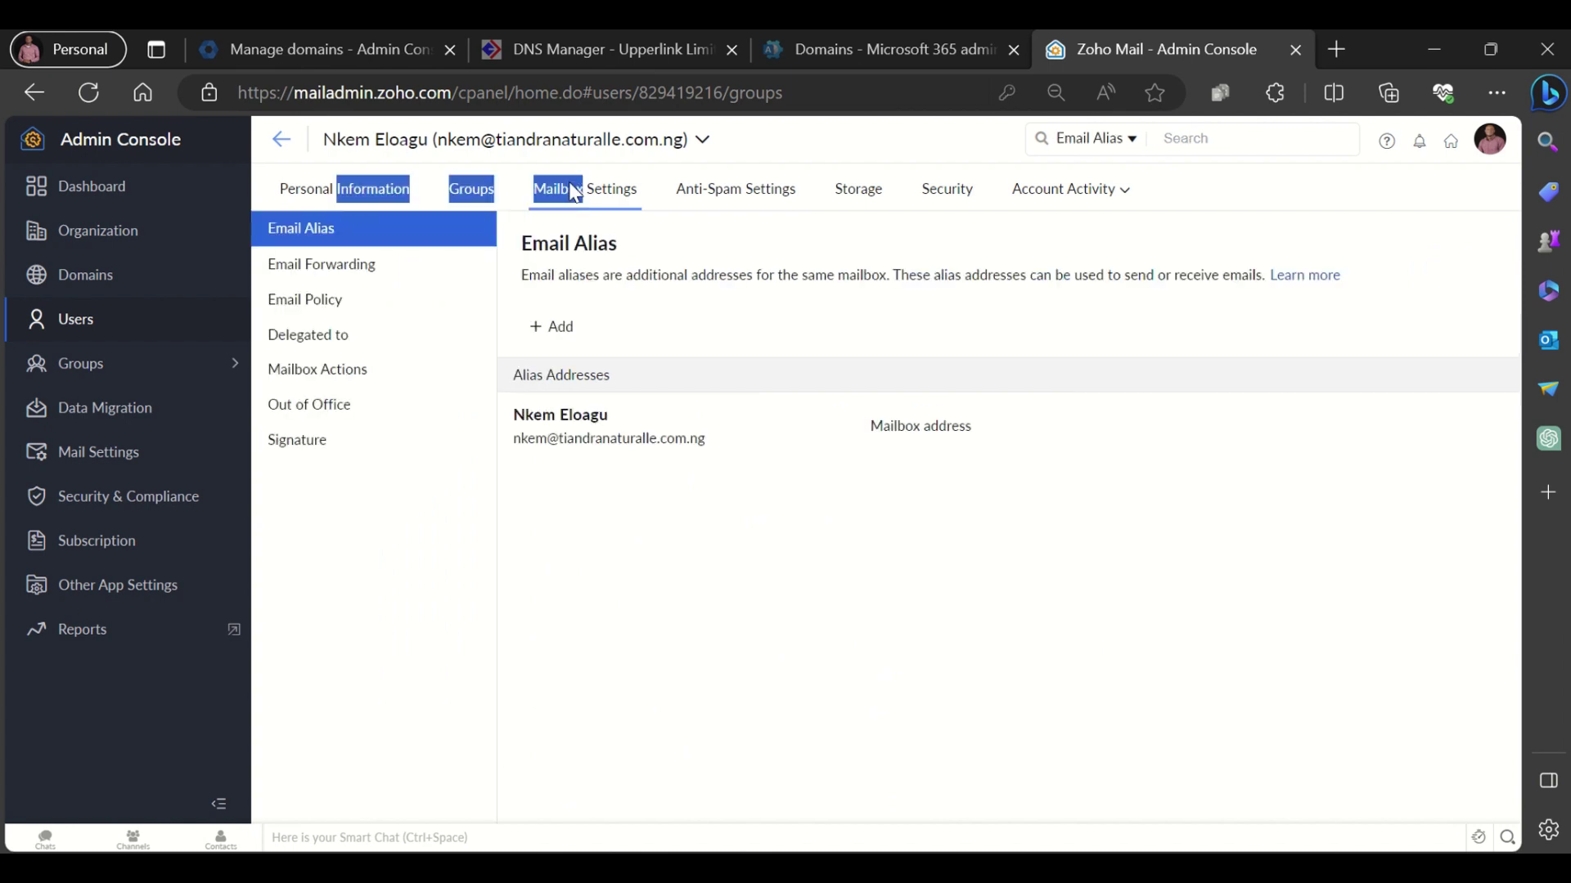
click(365, 568)
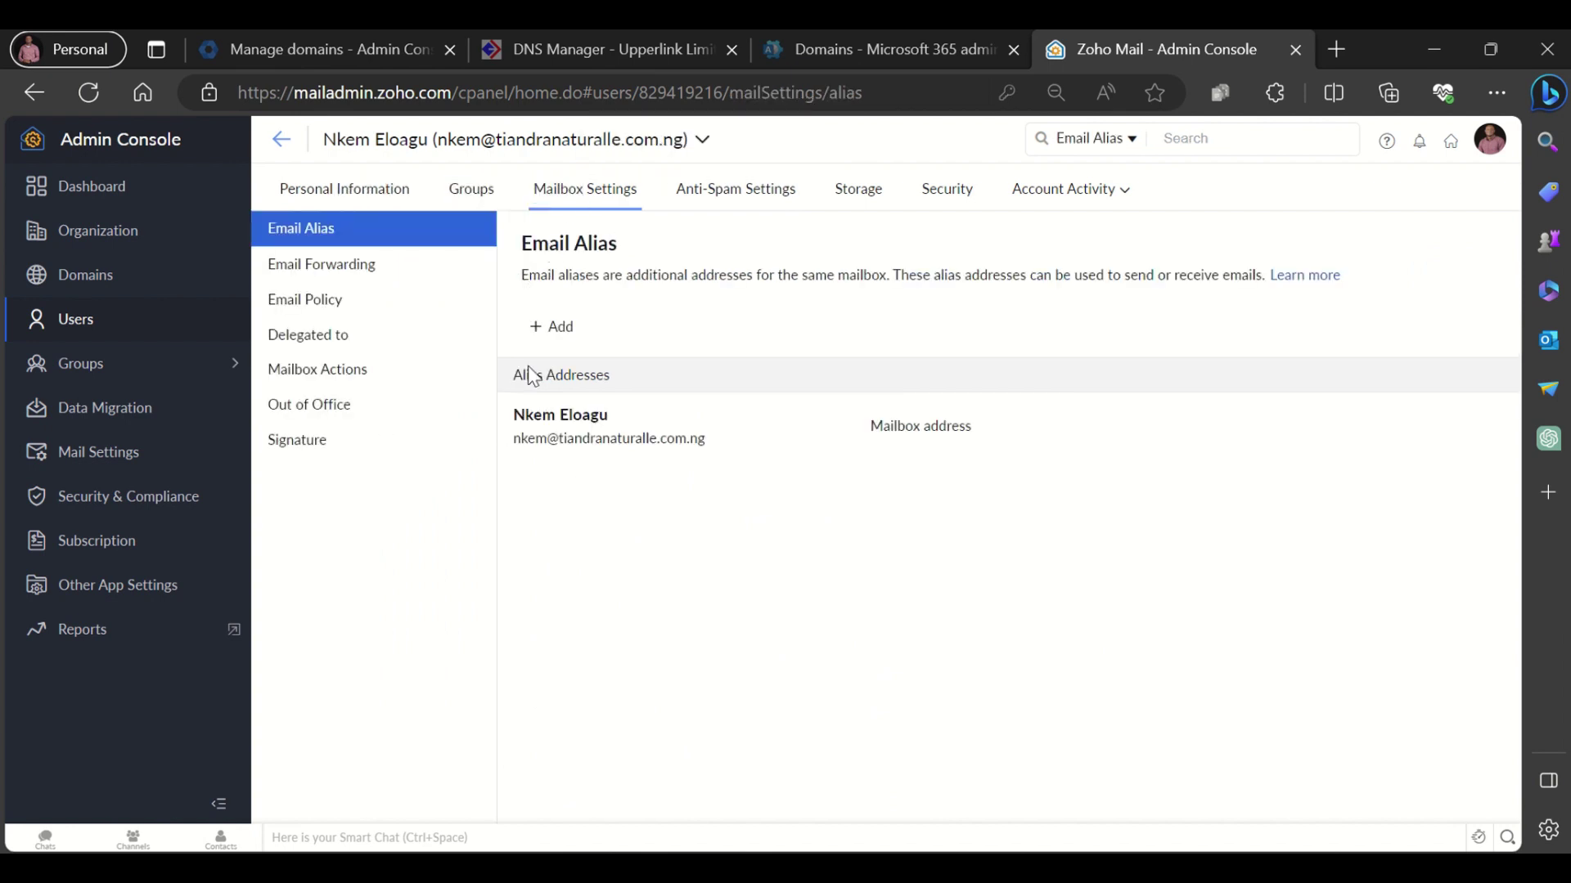
click(361, 280)
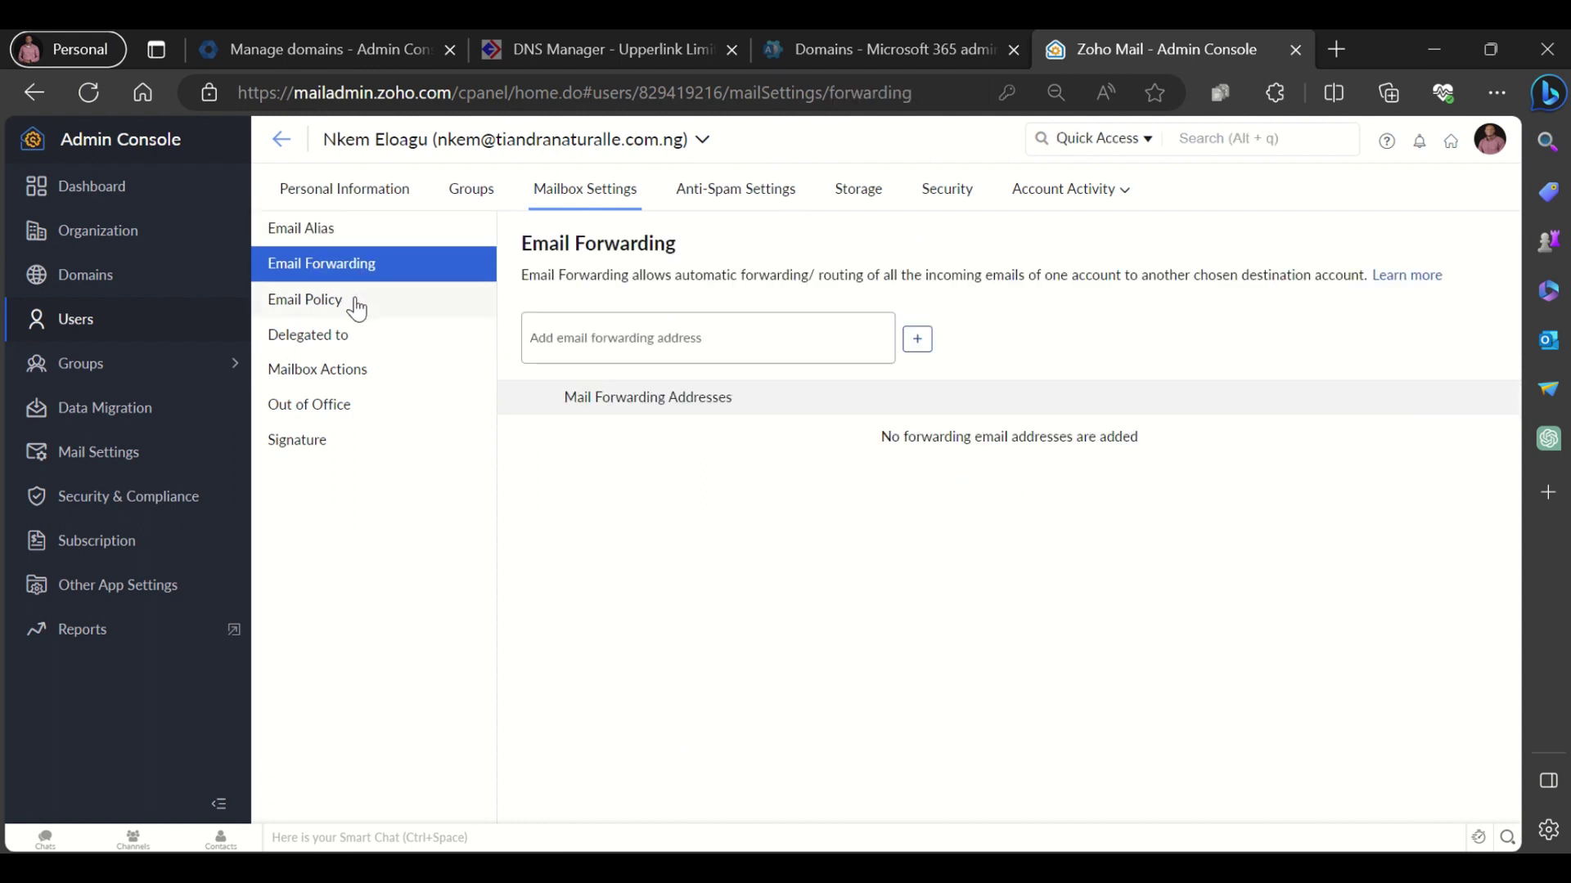
click(355, 309)
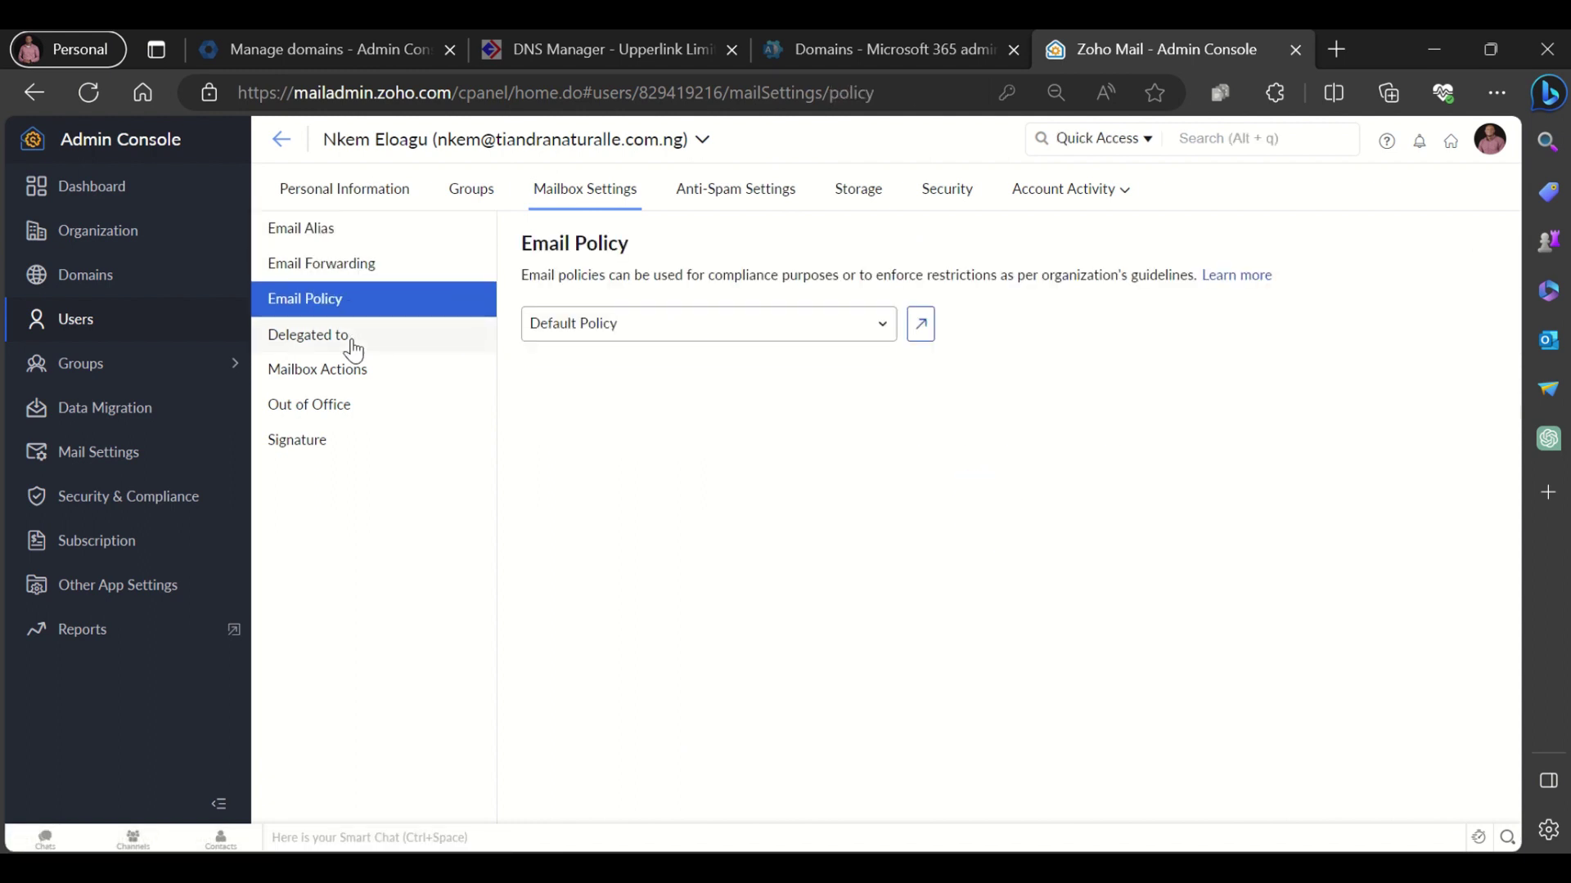
click(353, 344)
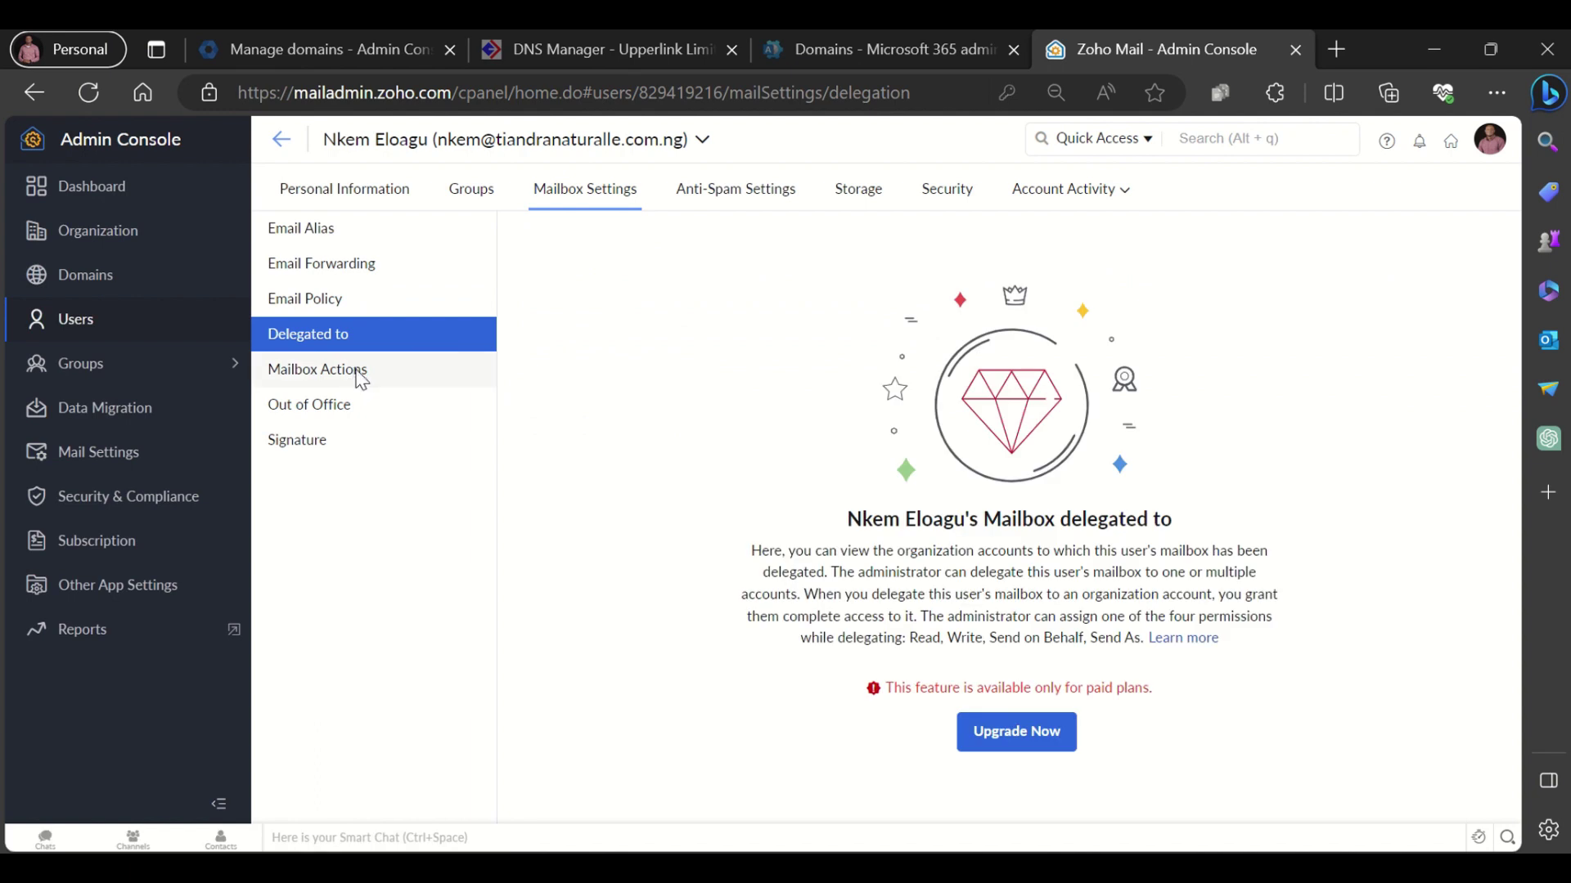
Step: Browse Mailbox Actions, Out of Office and Signature, then show the Anti-Spam allowed and blocked lists
click(357, 377)
click(357, 413)
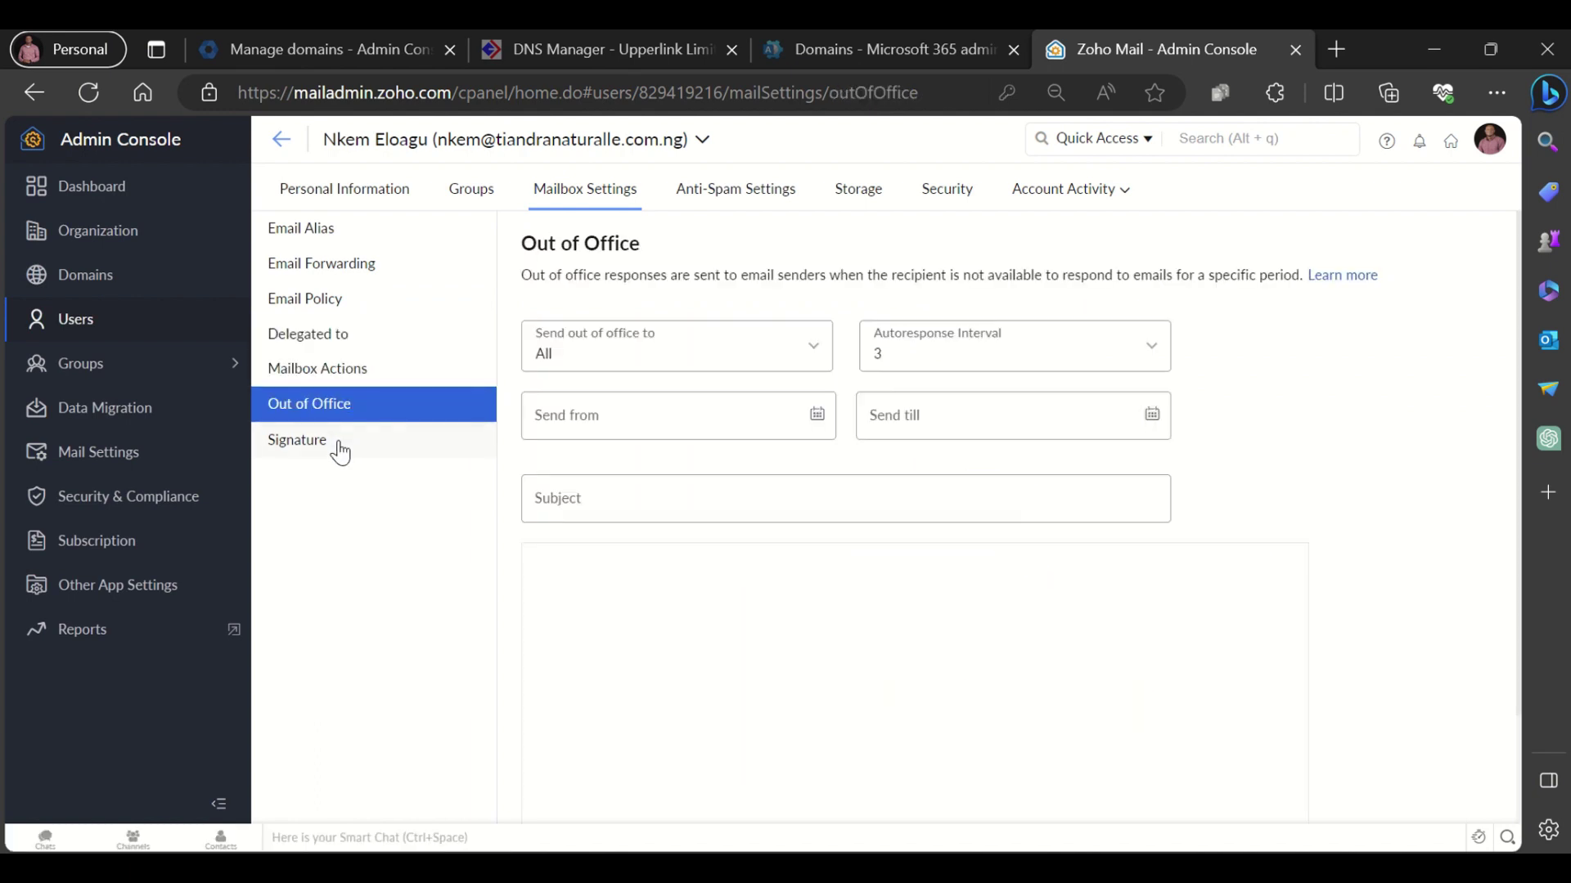
click(337, 447)
click(347, 409)
click(353, 370)
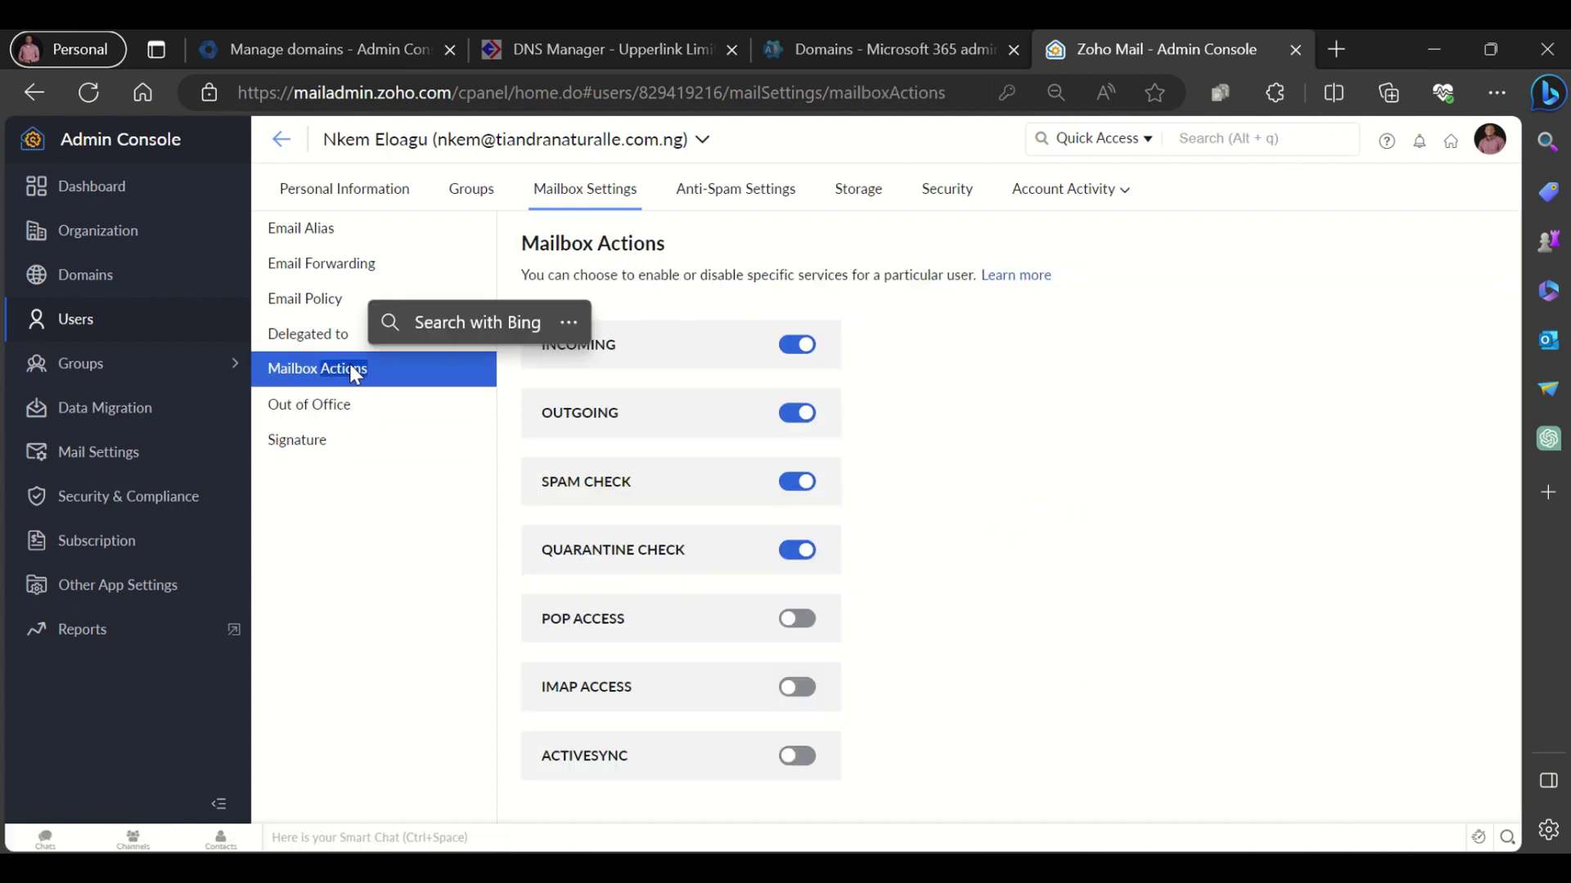
click(705, 196)
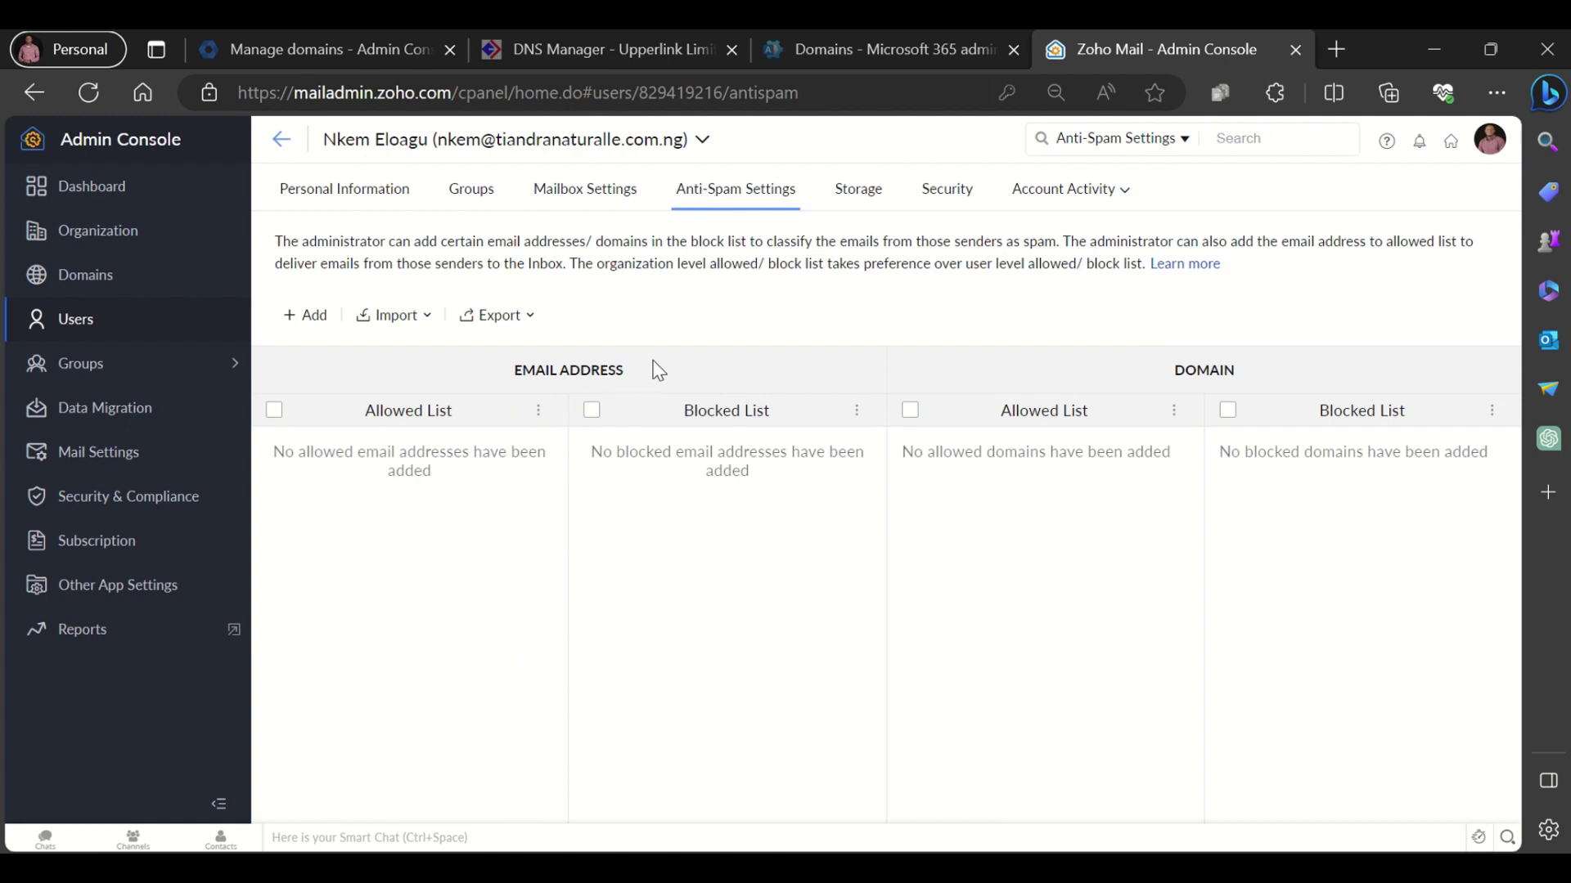
Step: Check the Storage, Security and Account Activity tabs, then scroll through Personal Information
click(874, 197)
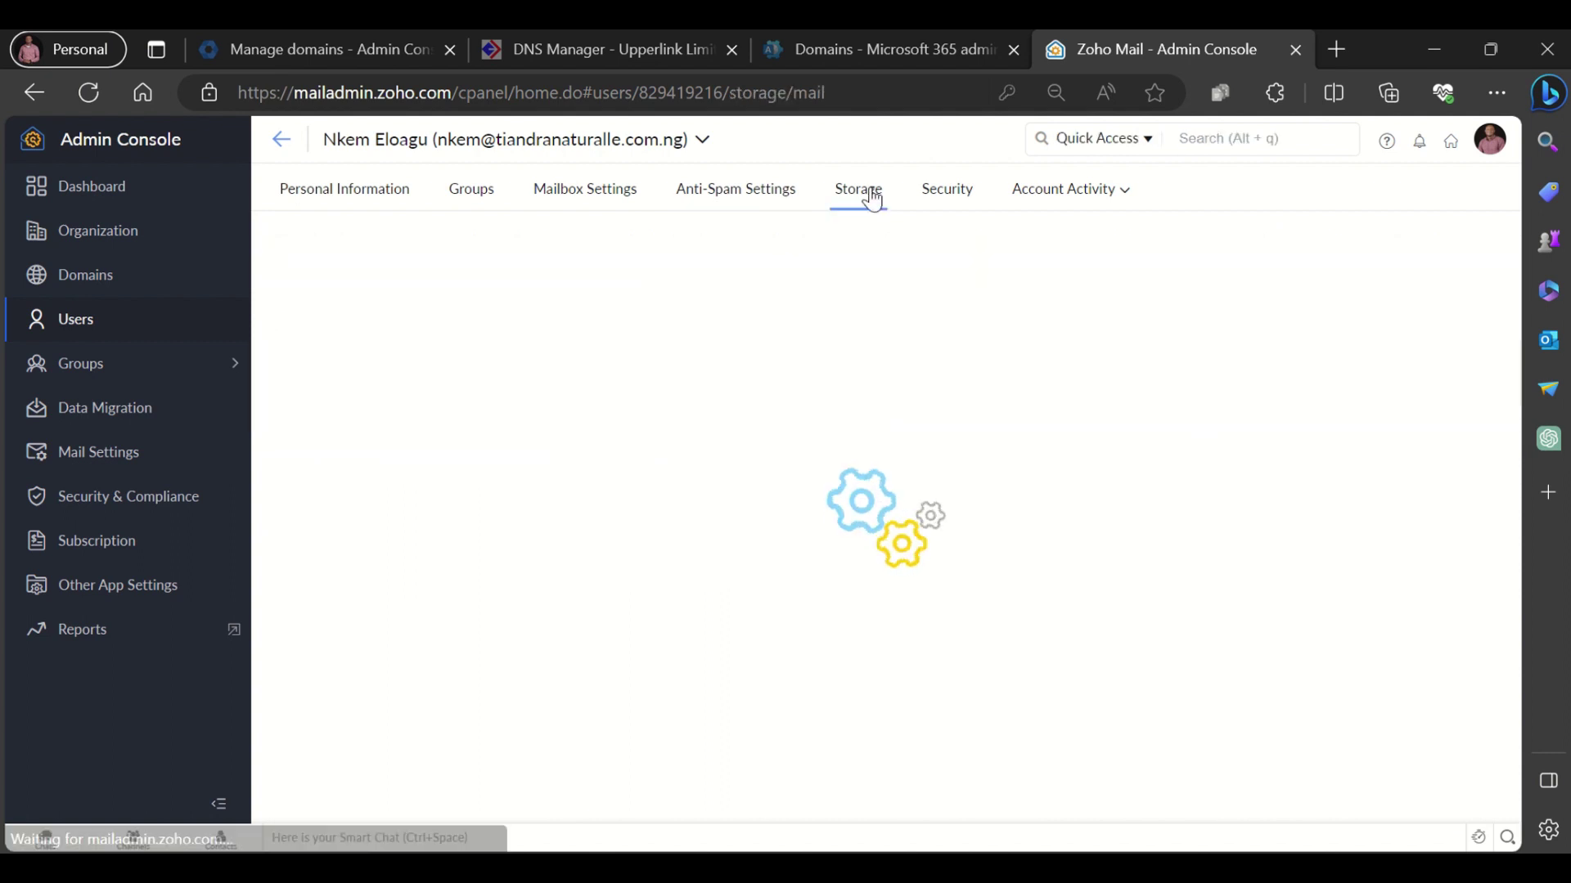
click(931, 207)
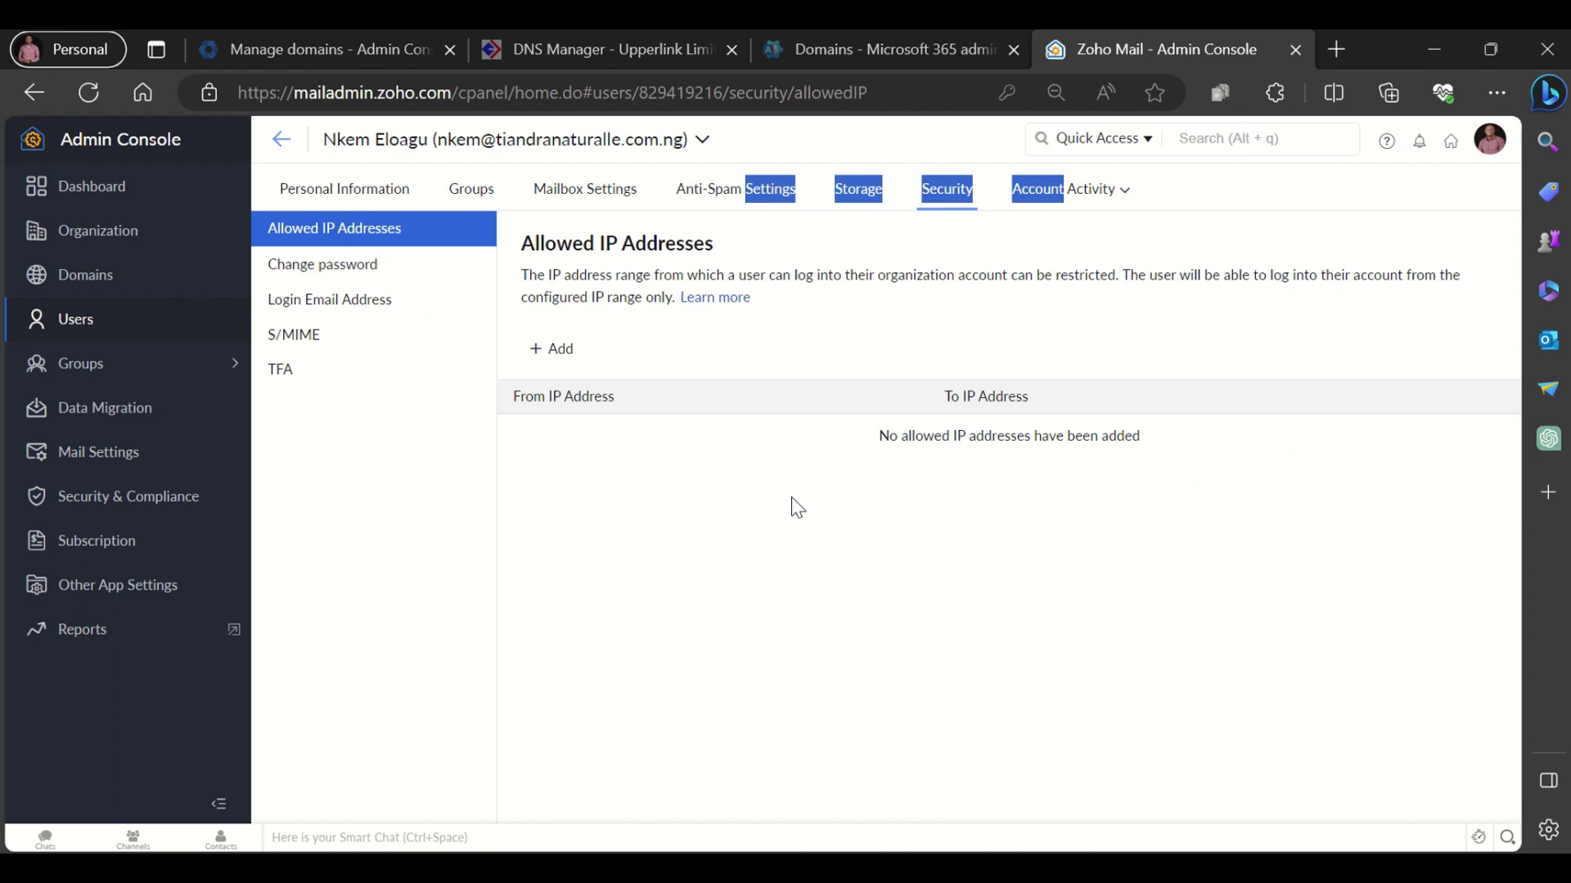
double_click(1104, 194)
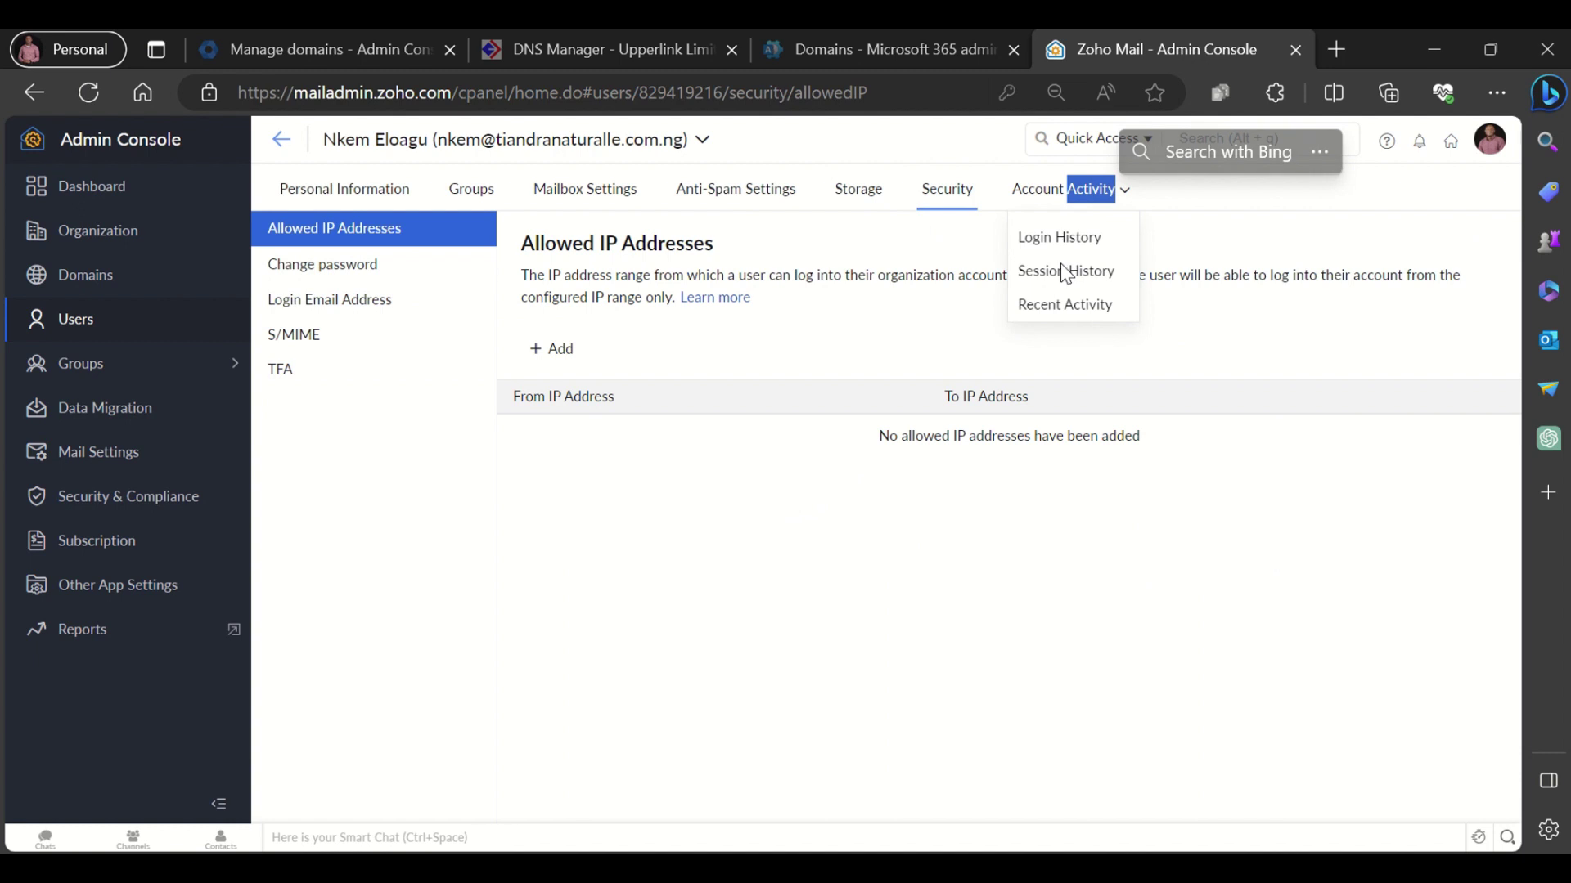
click(718, 552)
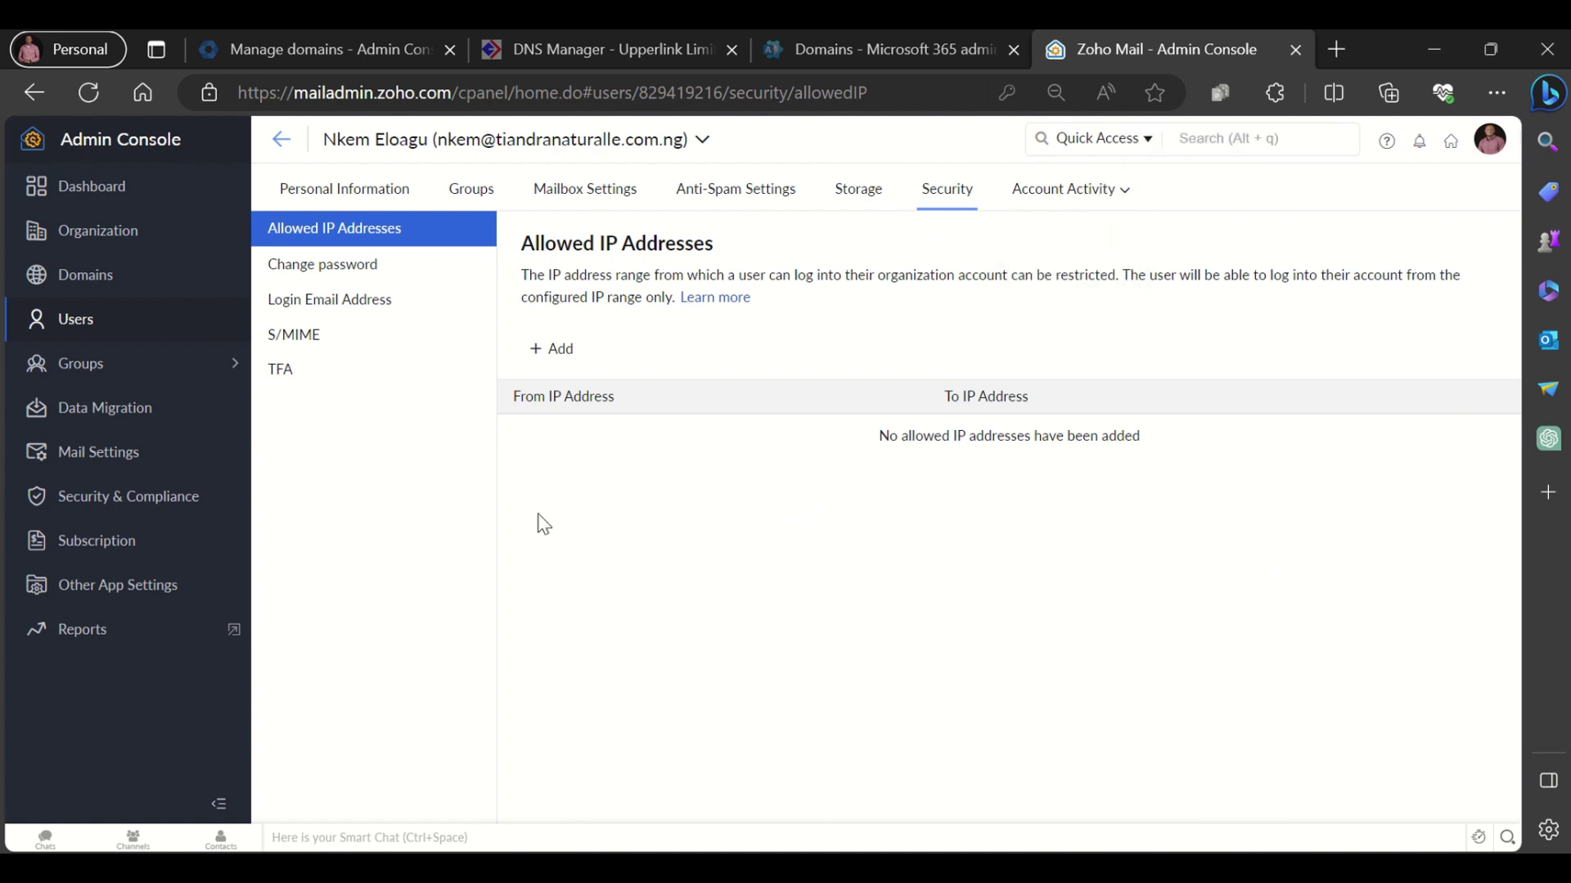
click(360, 197)
scroll(715, 421, down, 2)
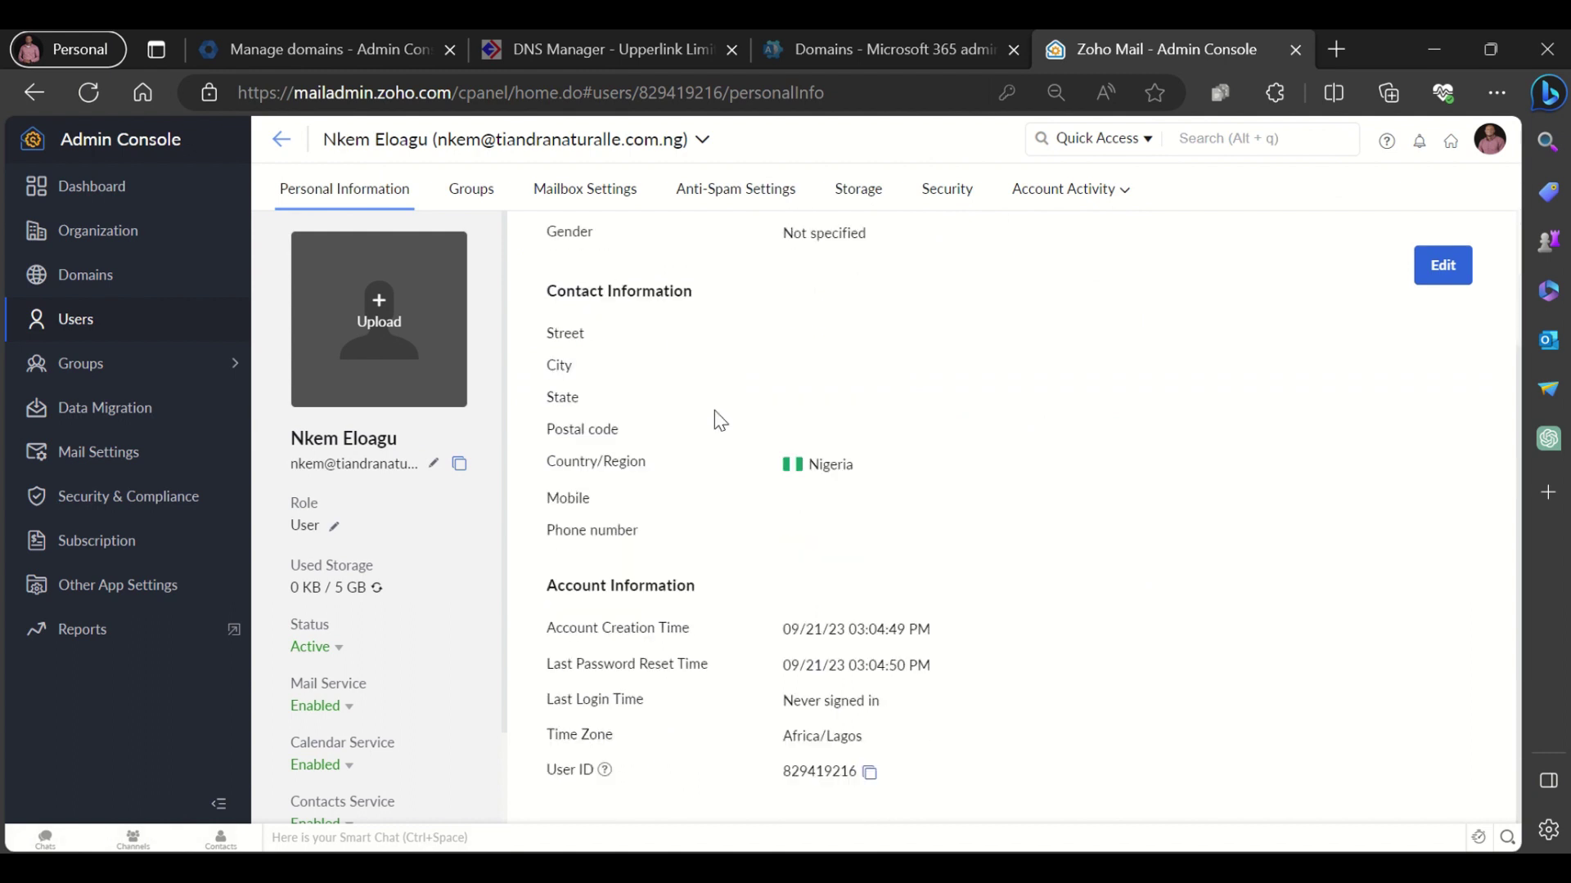
scroll(720, 420, up, 2)
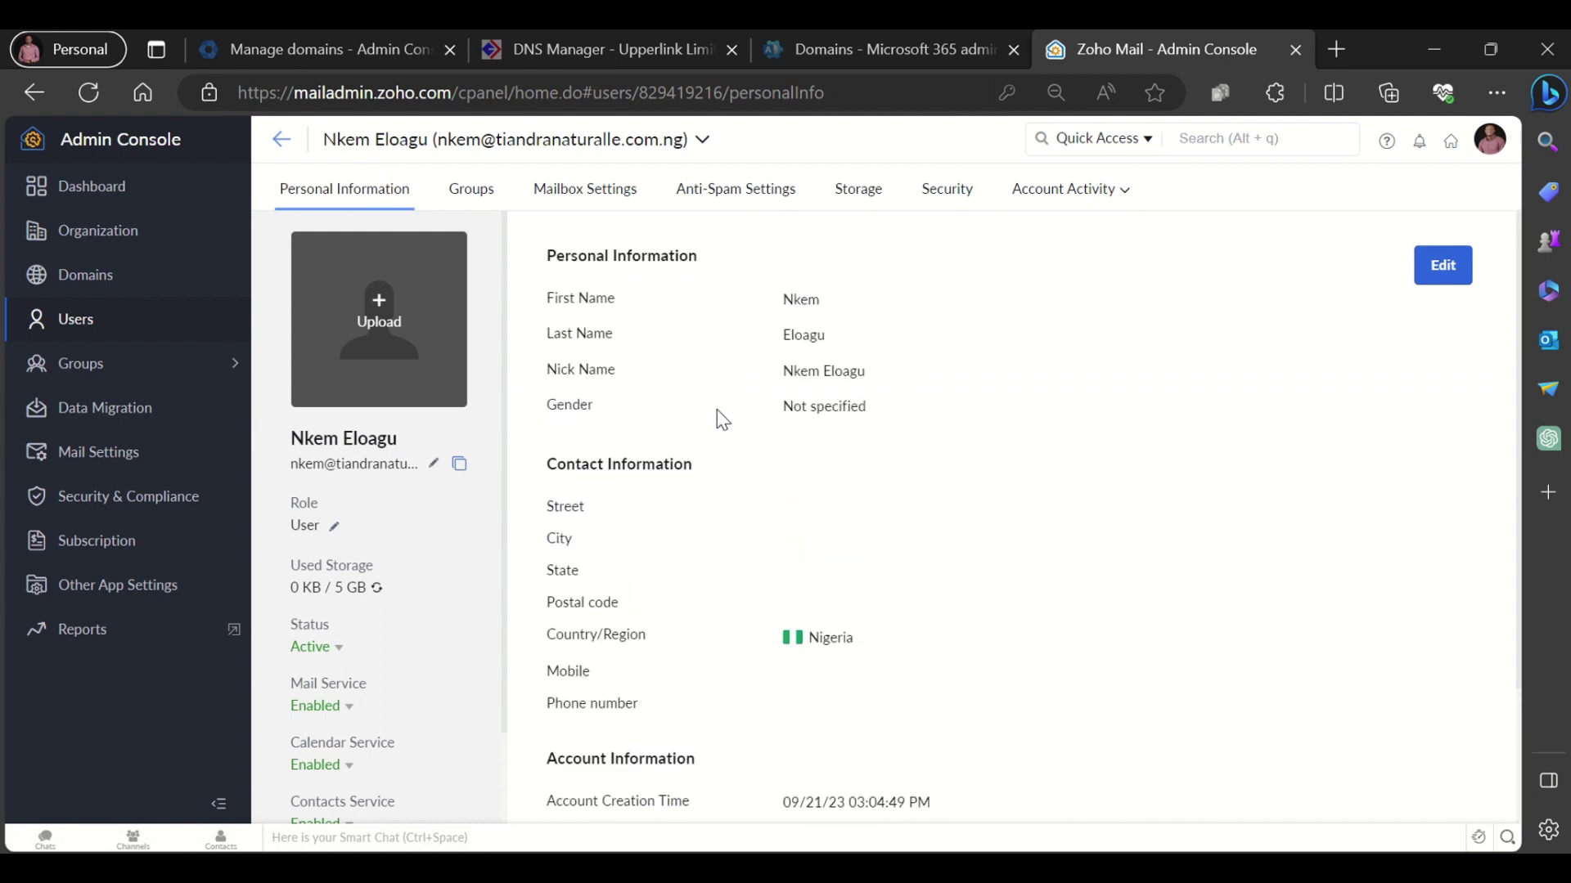